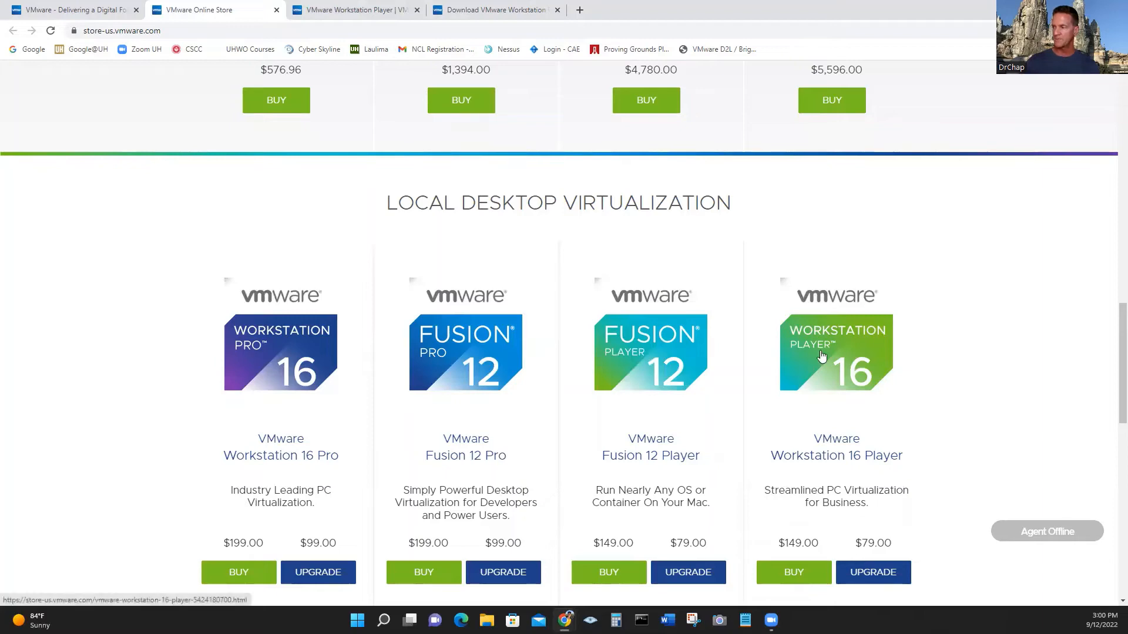
- Open the VMware Academic Program page from the online store and examine the academic offers for PC products
scroll(821, 355, down, 8)
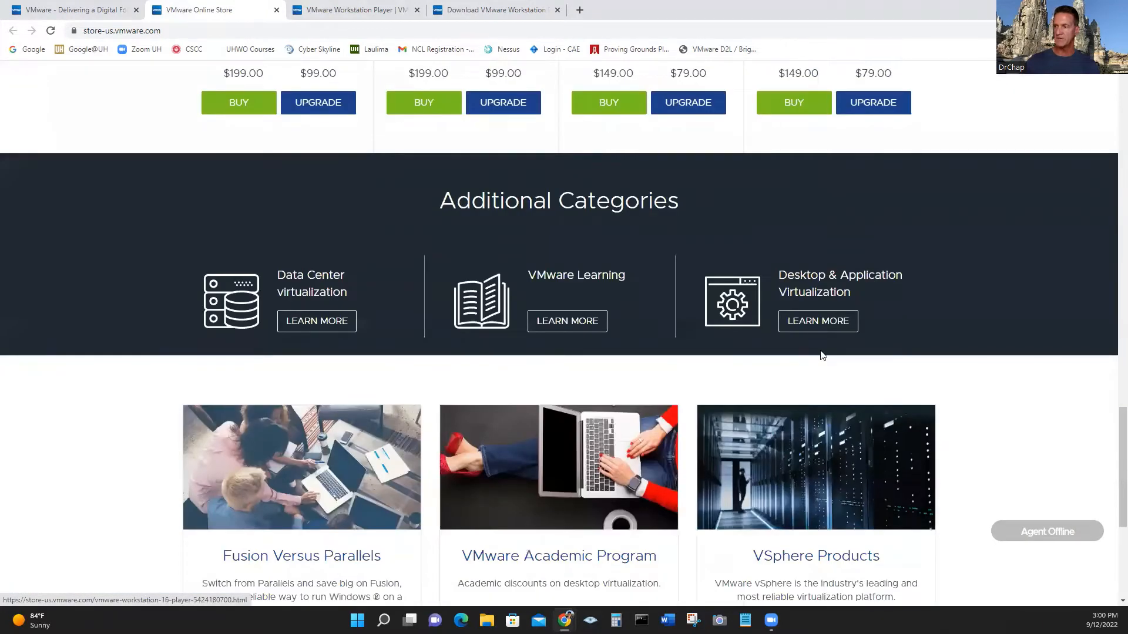
scroll(821, 355, down, 3)
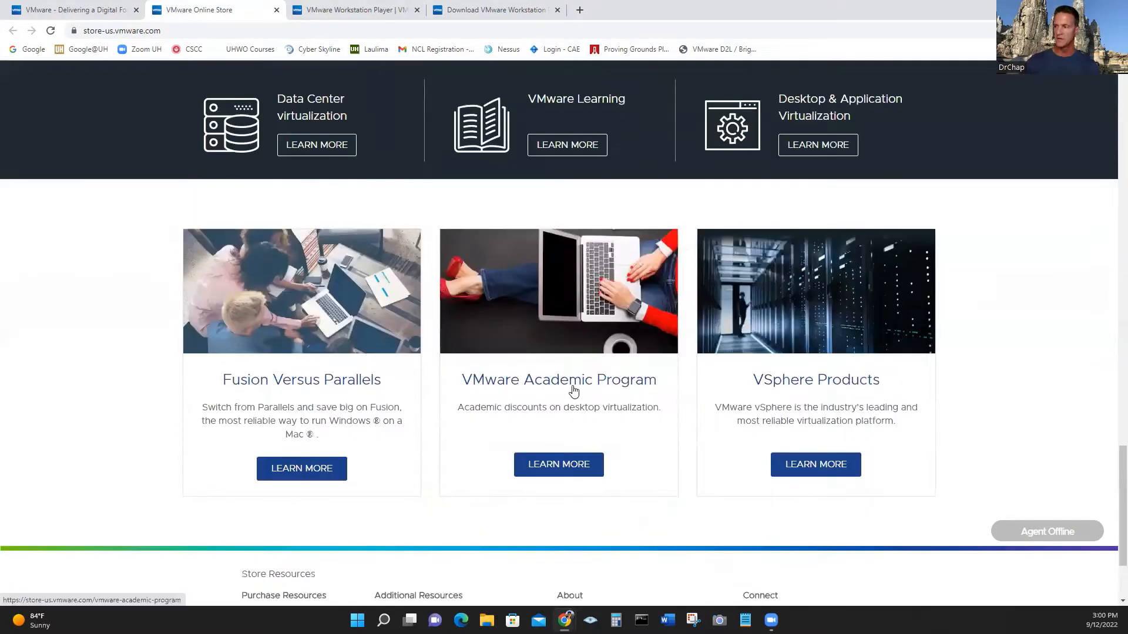
click(577, 467)
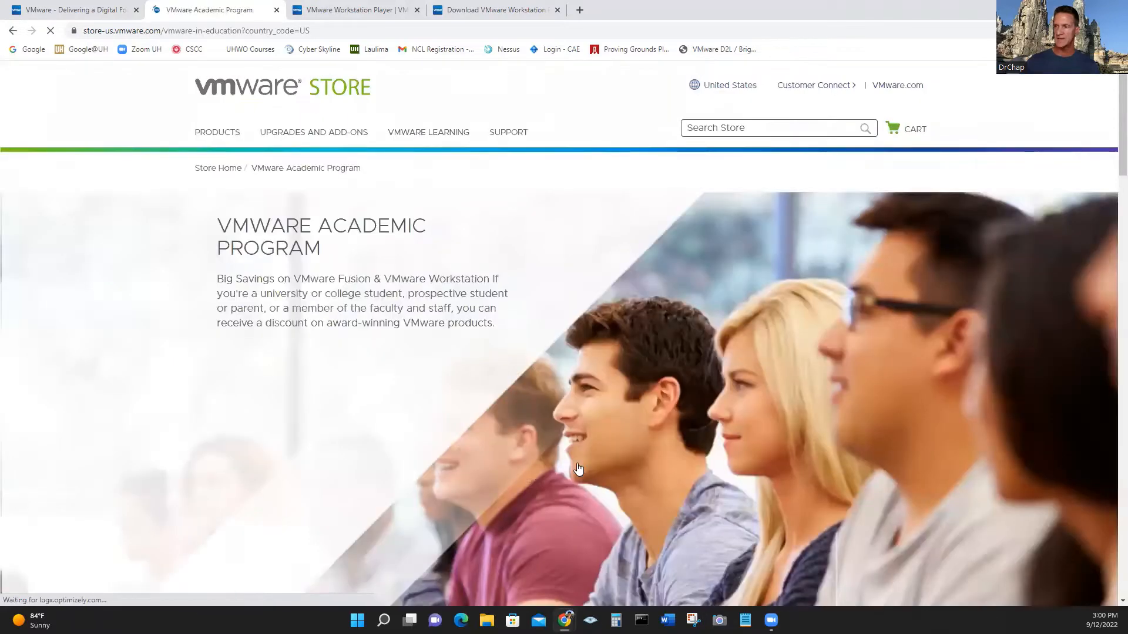
scroll(577, 468, down, 3)
scroll(578, 468, down, 15)
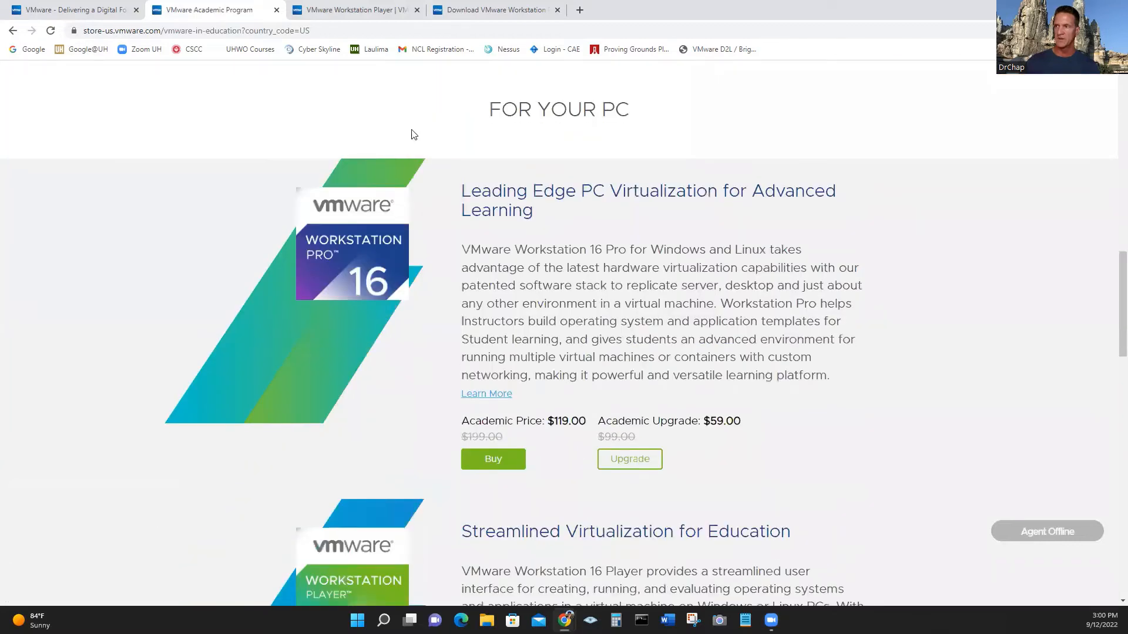
- Review the already open VMware Workstation Player and VMware Workstation Pro download pages
click(379, 13)
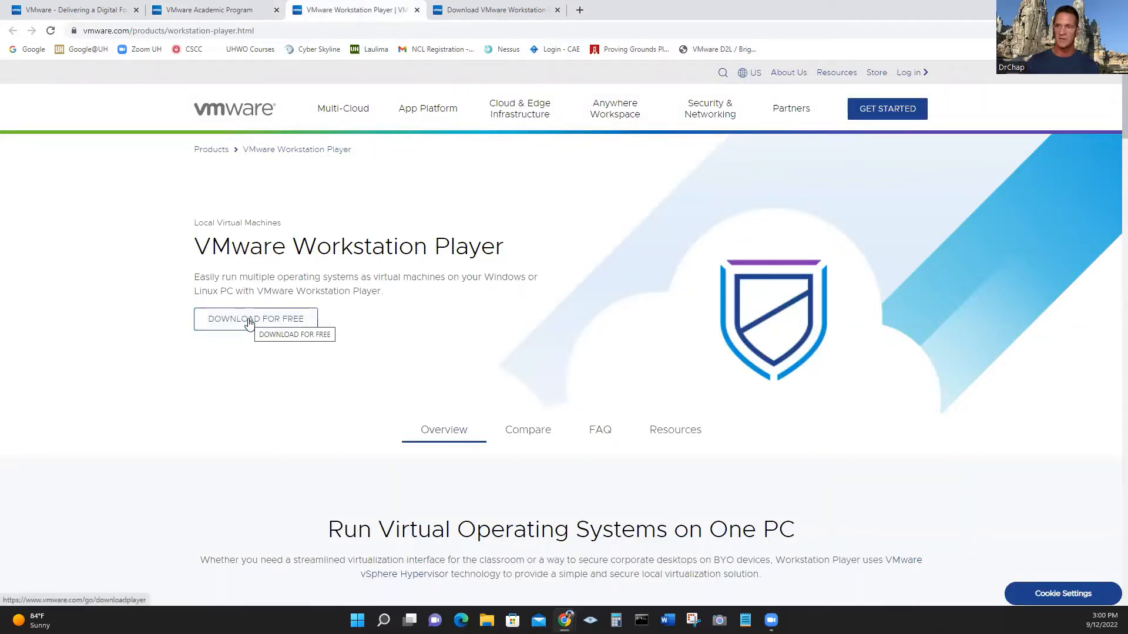
click(493, 17)
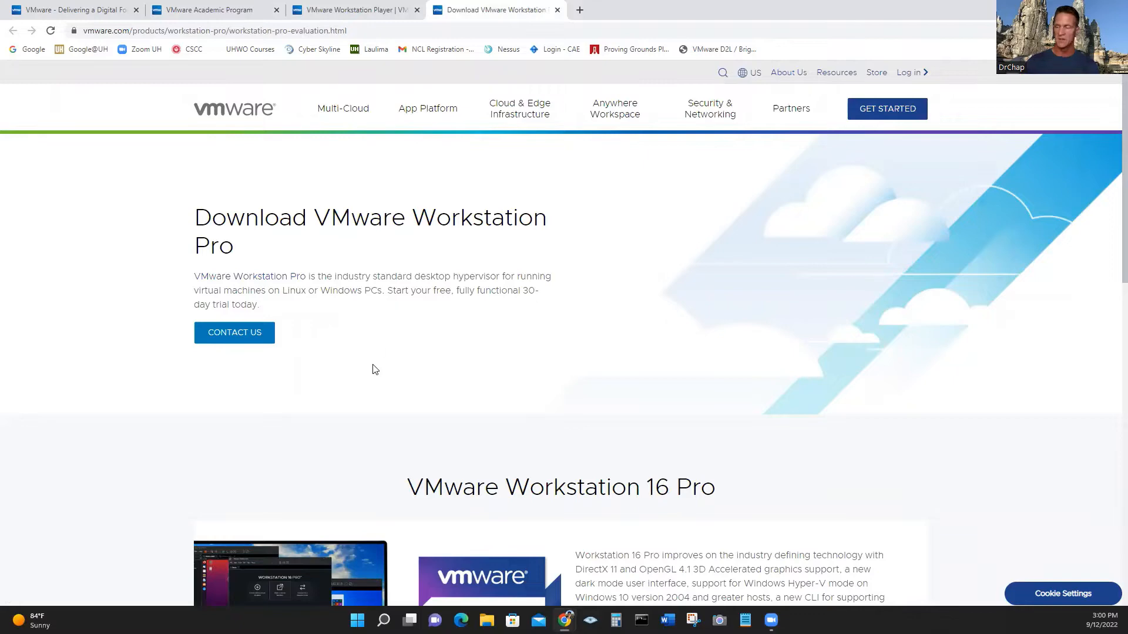
scroll(449, 390, down, 3)
scroll(448, 390, down, 3)
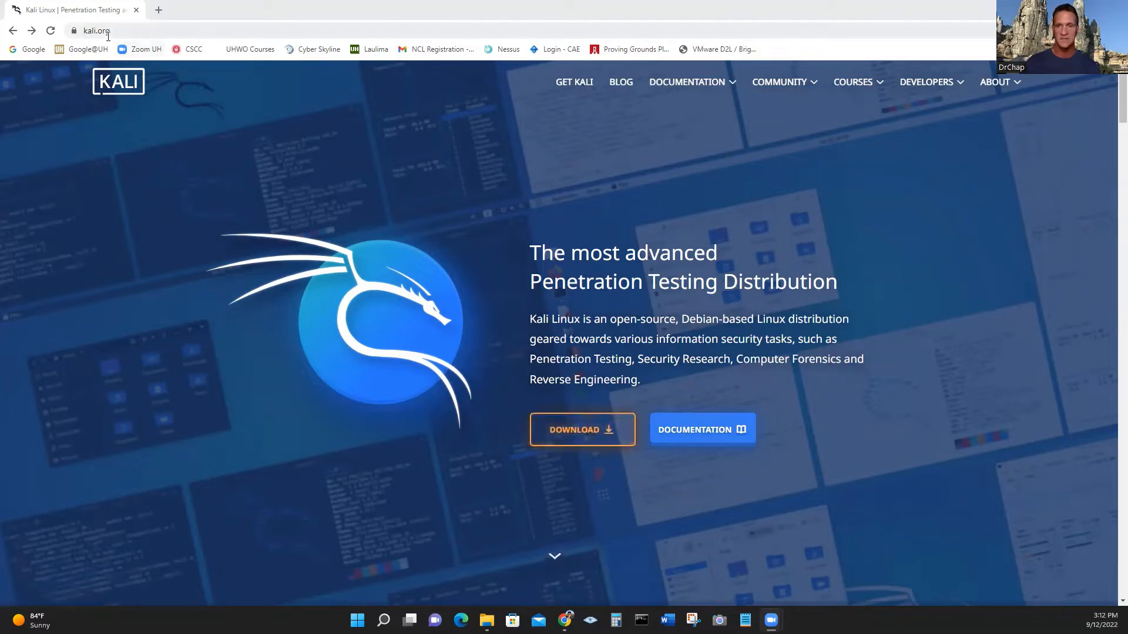
- Download the 64-bit VMware virtual machine image from the Kali site and display its published SHA256 sum
click(599, 436)
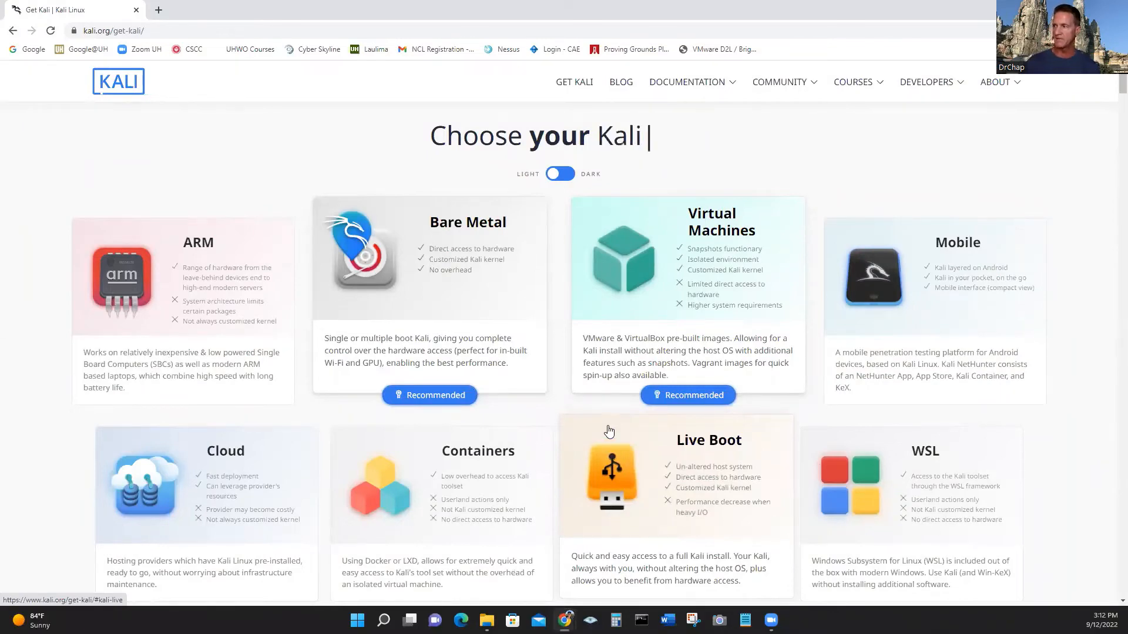
scroll(704, 288, down, 1)
click(704, 288)
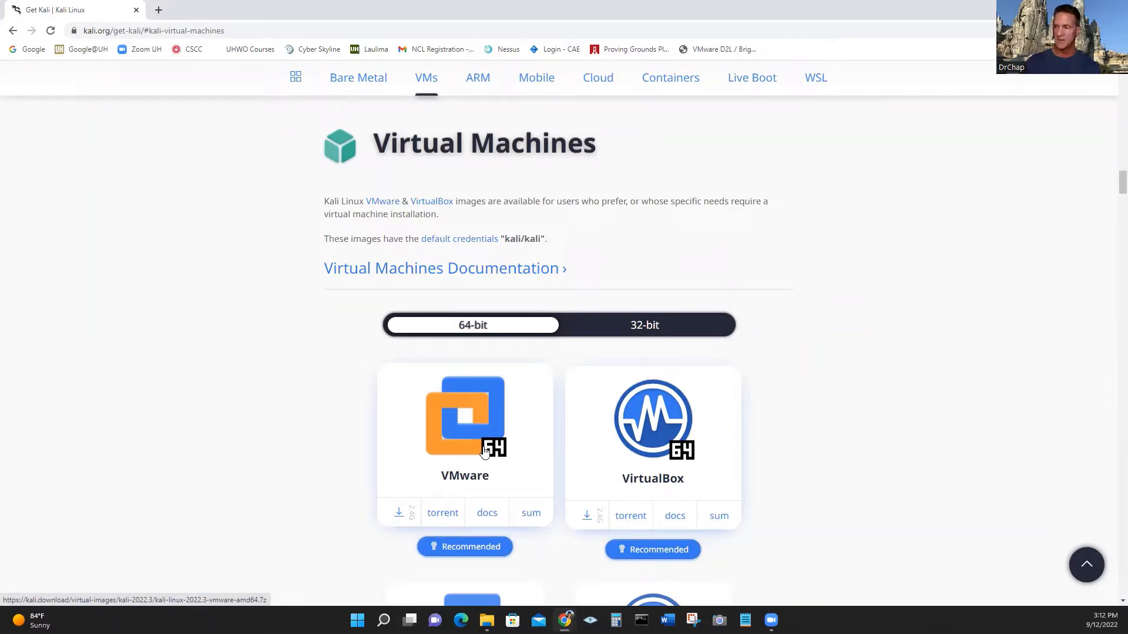
click(398, 516)
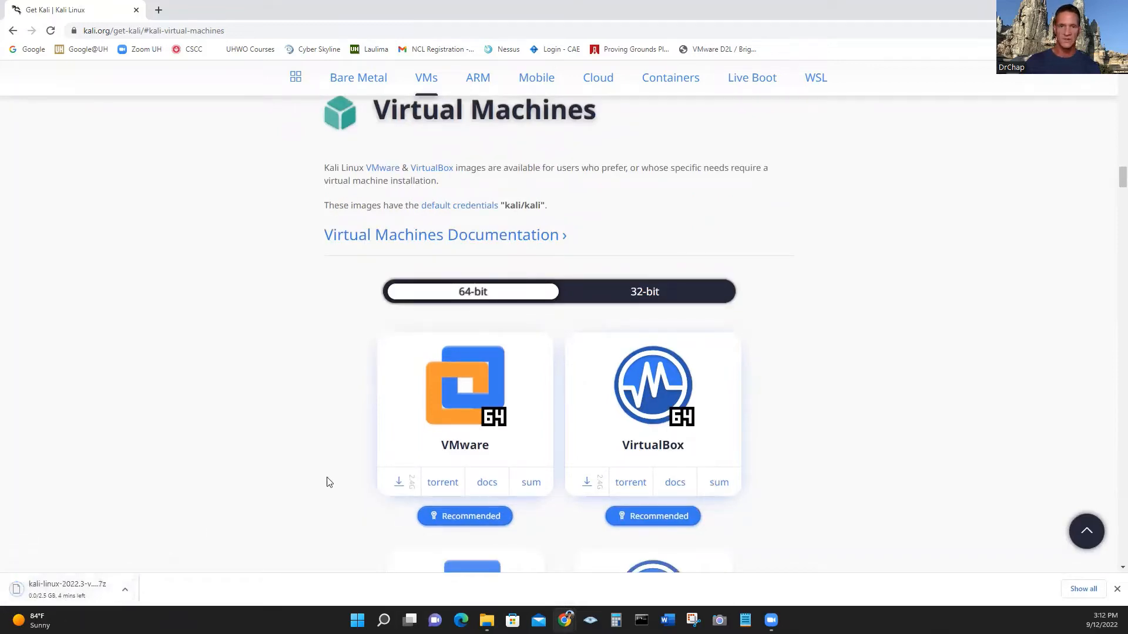
click(532, 482)
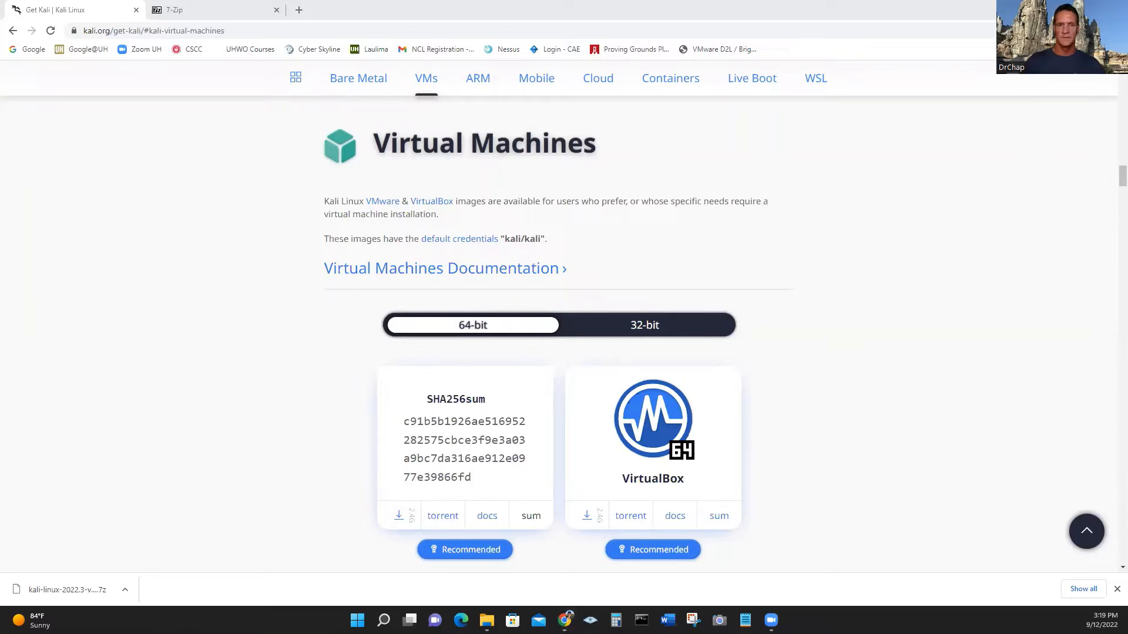
- Calculate the SHA-256 checksum of kali-linux-2022.3-vmware-amd64.7z in the Virtual Machine folder
key(alt+Tab)
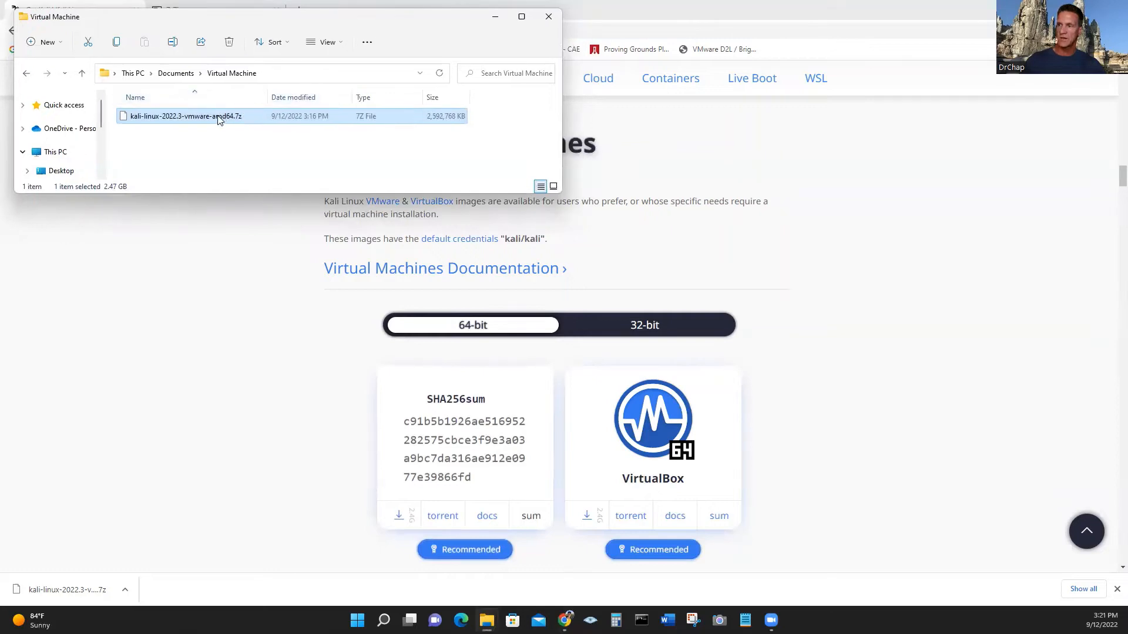
right_click(218, 117)
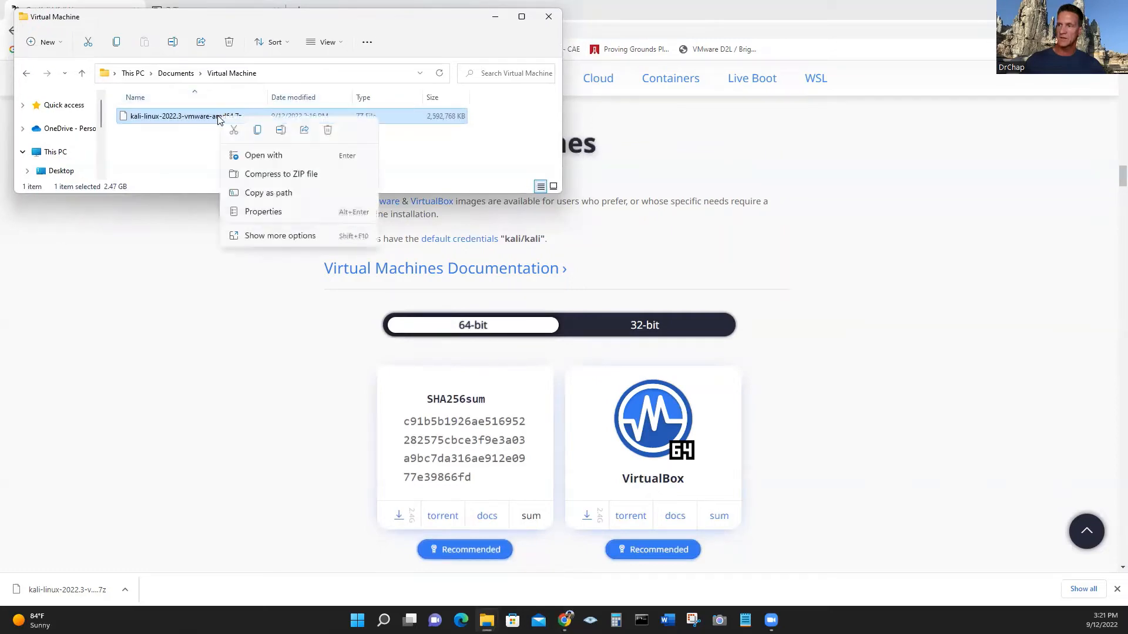
click(273, 237)
mouse_move(322, 275)
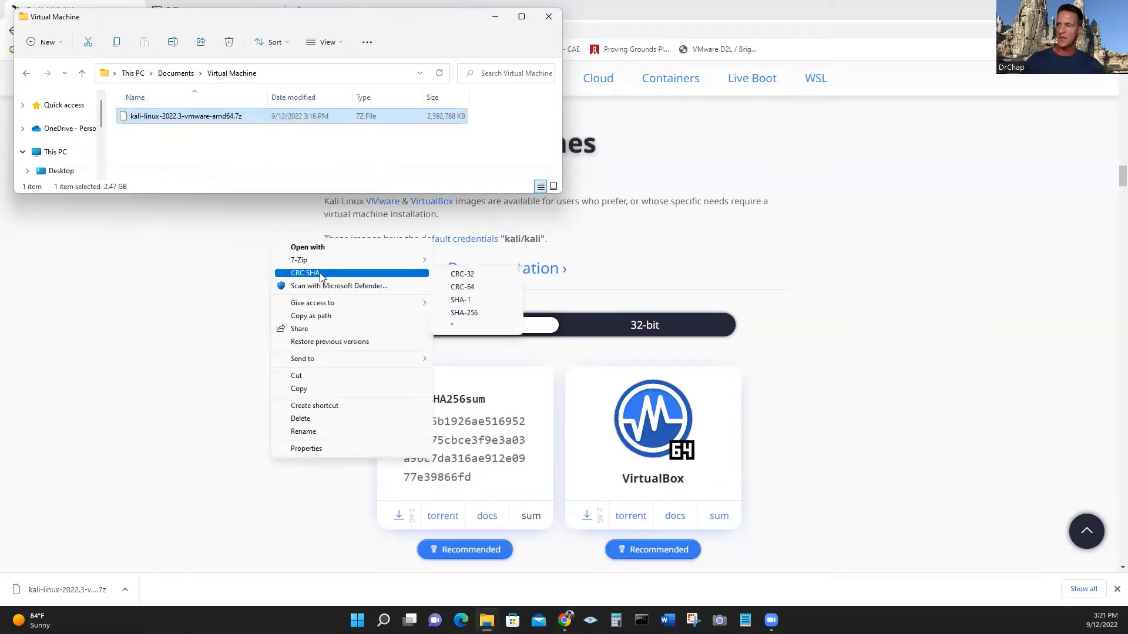
click(470, 313)
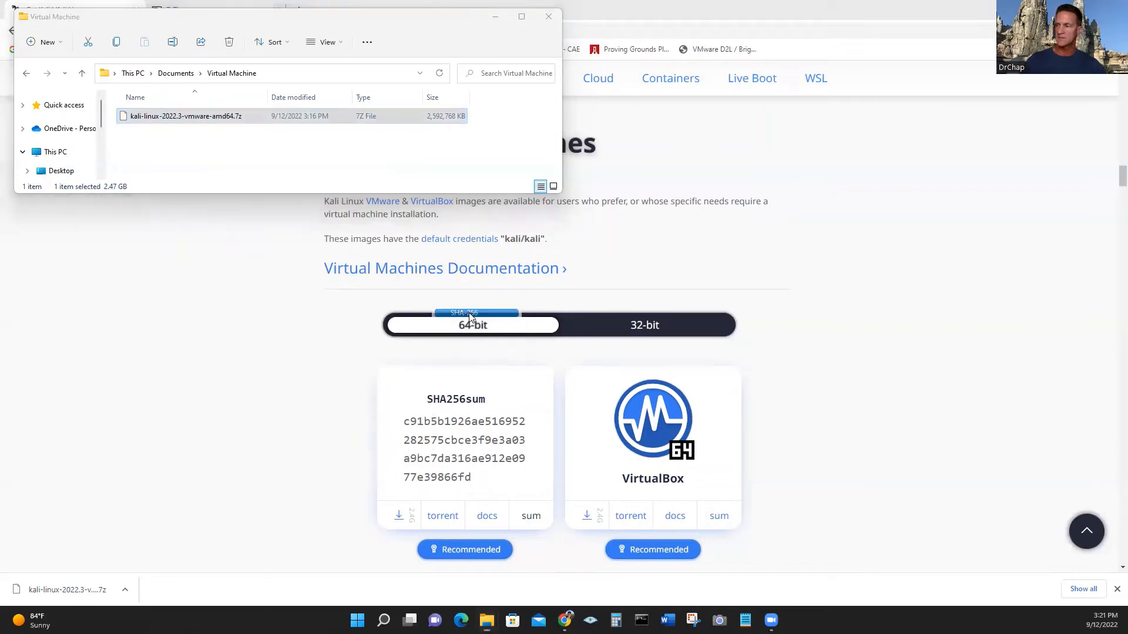
- Place the checksum result beside the published SHA256sum, compare the two hashes and dismiss the result
key(super+Right)
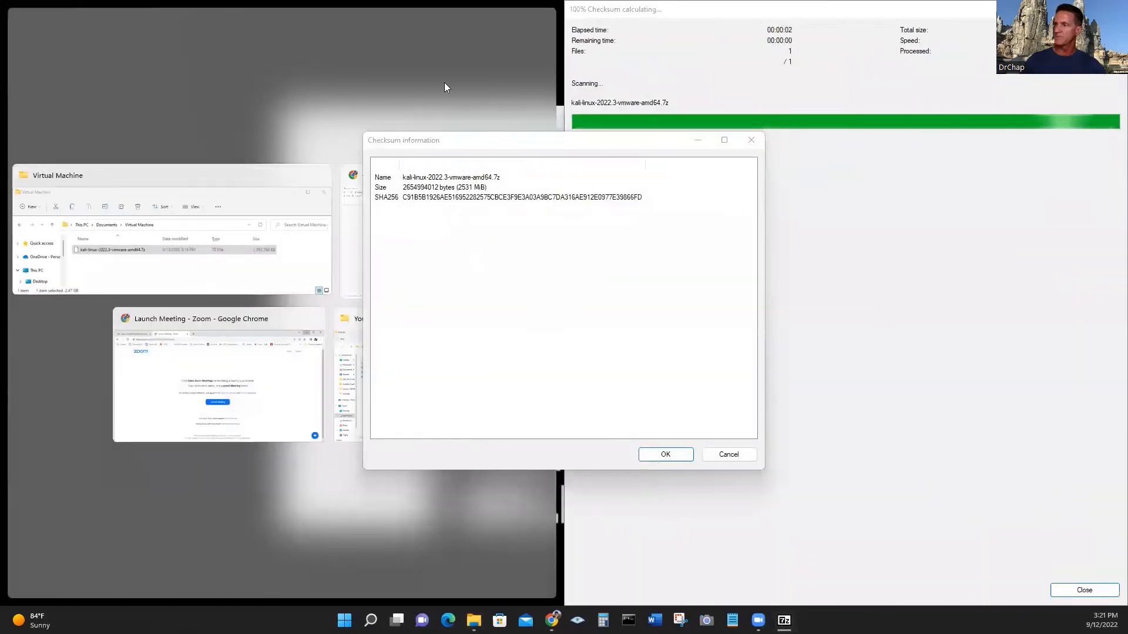
click(840, 98)
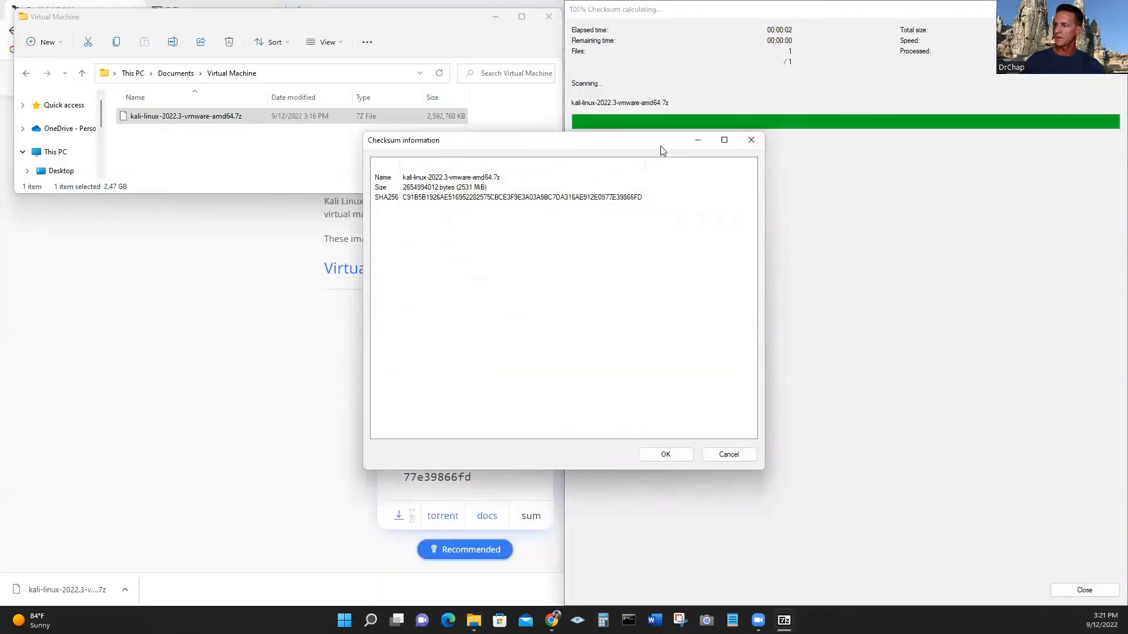
drag(660, 145, 912, 149)
scroll(412, 451, down, 1)
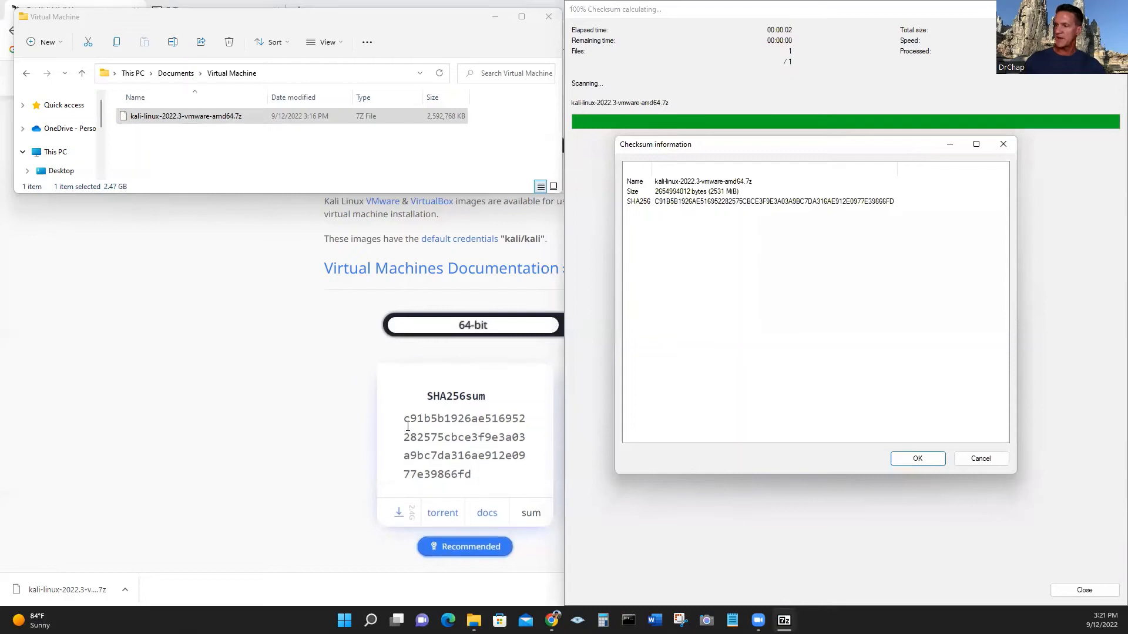
scroll(451, 470, up, 1)
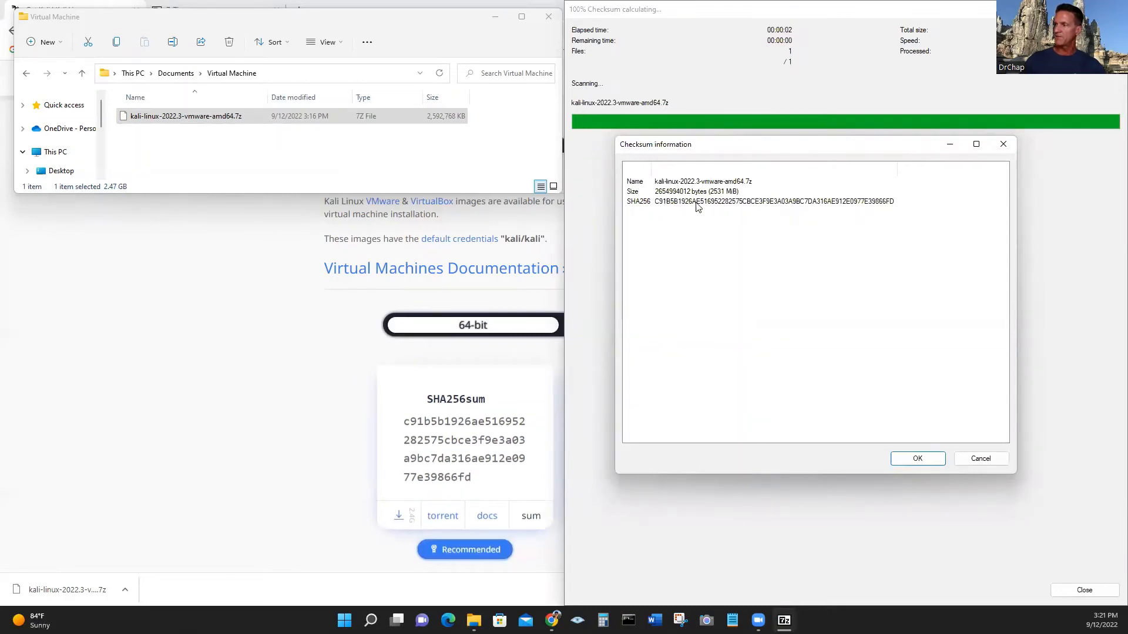
click(918, 459)
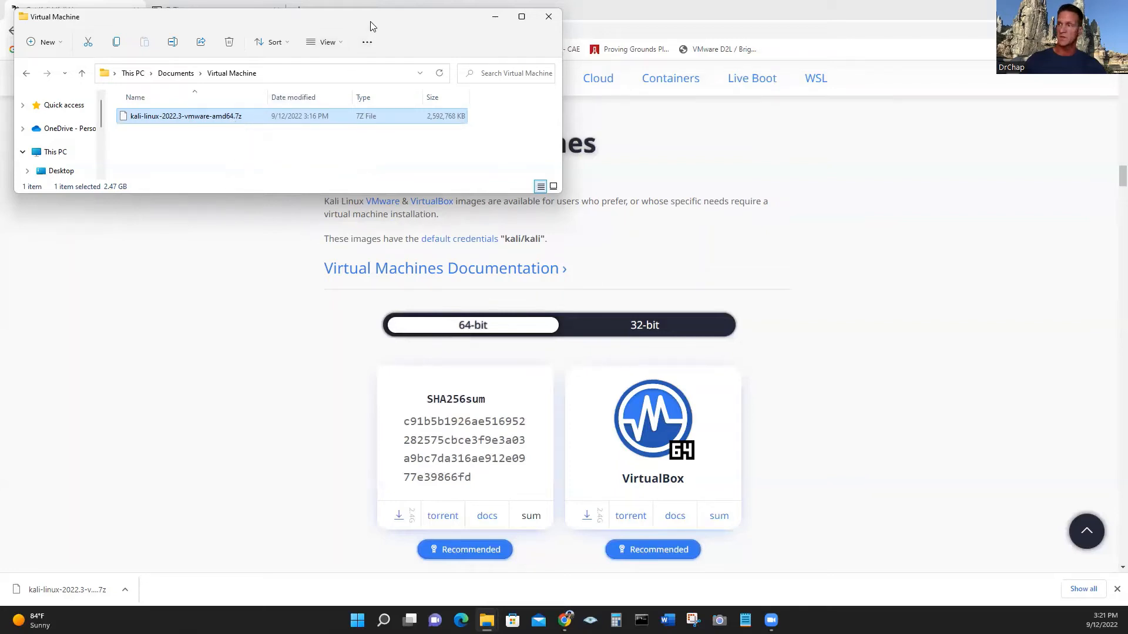
- Look at the 7-Zip download page at 7-zip.org and return to the Kali download page
drag(372, 21, 439, 81)
click(203, 10)
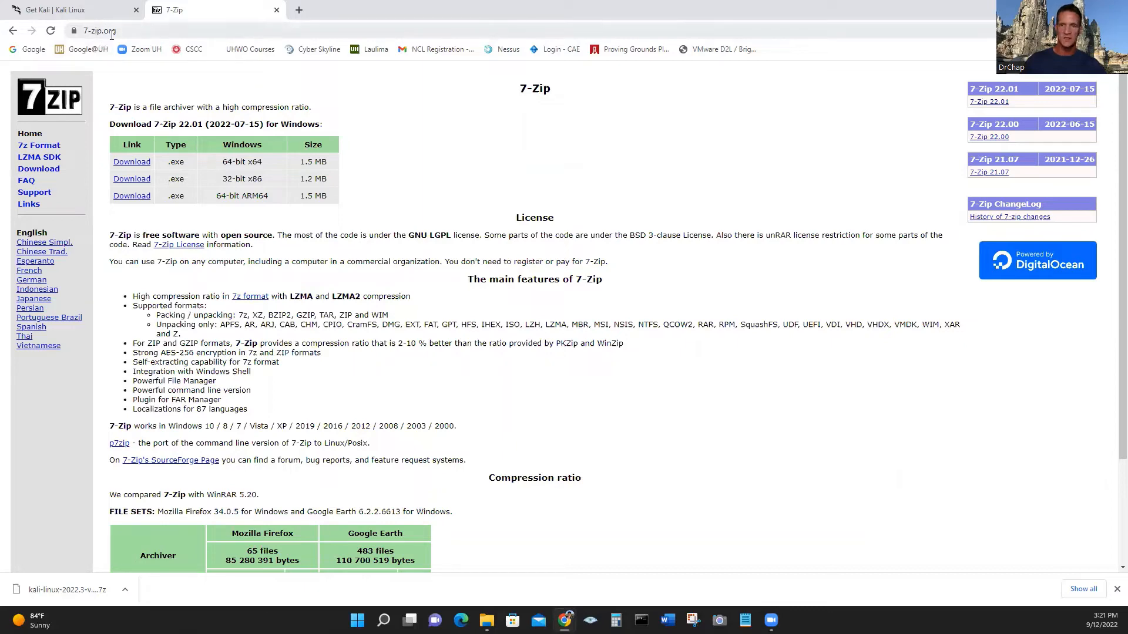
click(87, 14)
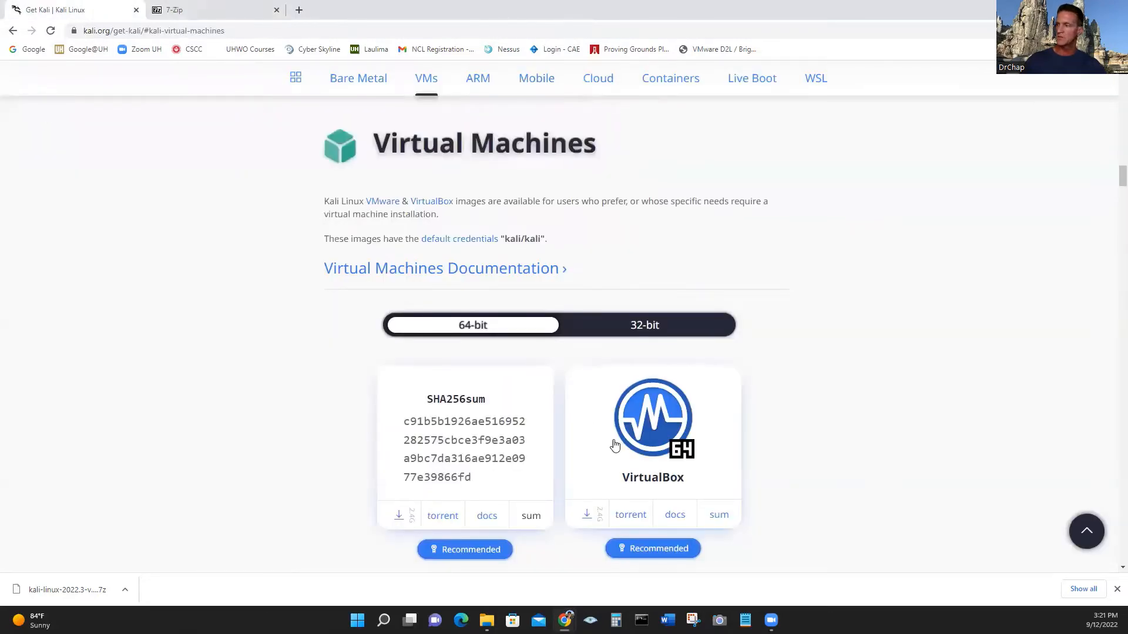
- Extract kali-linux-2022.3-vmware-amd64.7z with 7-Zip into its own folder named kali-linux-2022.3-vmware-amd64
mouse_move(487, 620)
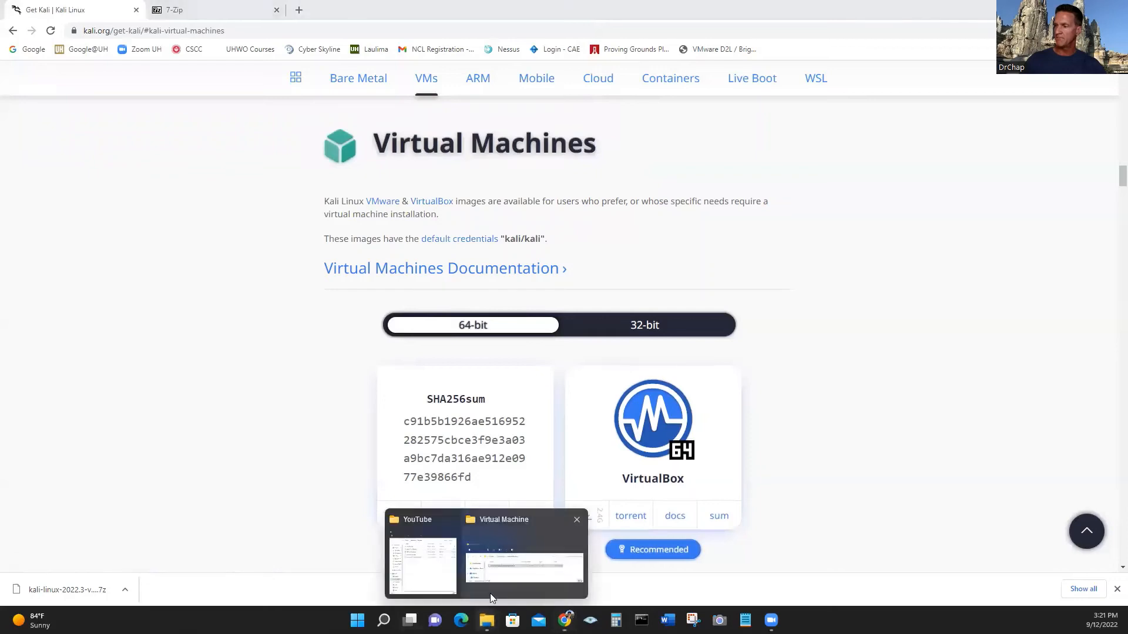
click(489, 593)
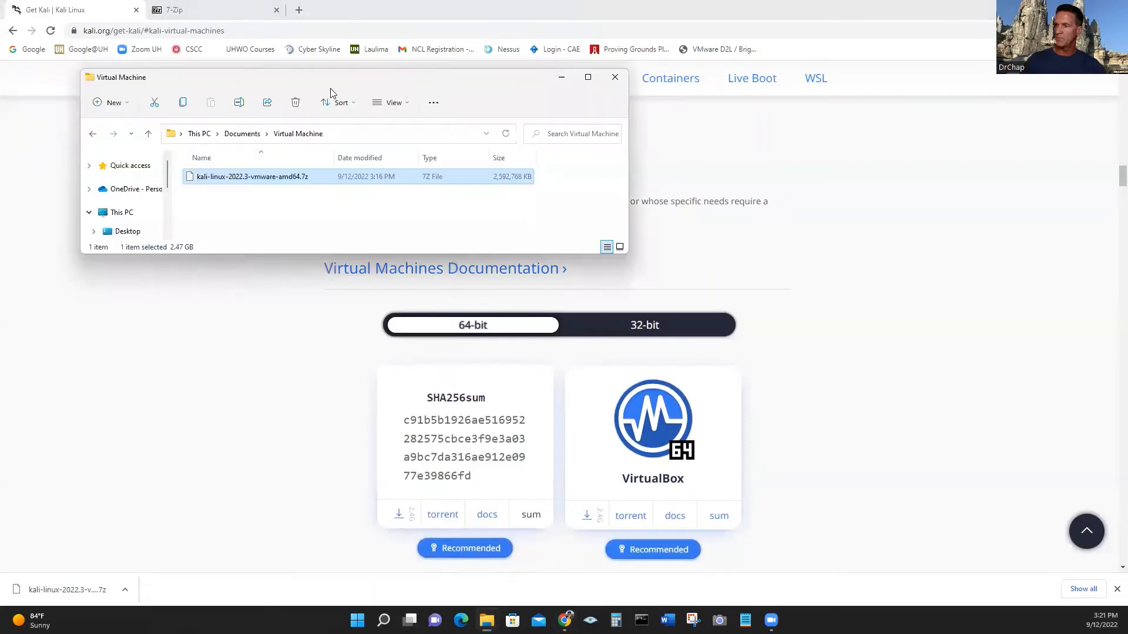
right_click(265, 179)
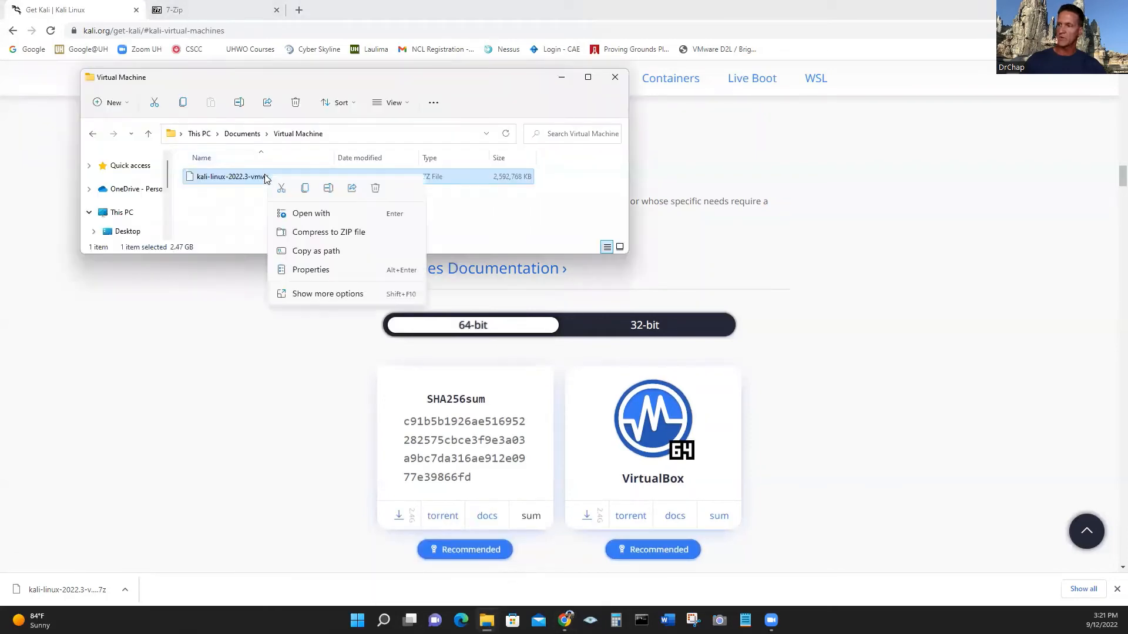
click(359, 294)
mouse_move(390, 315)
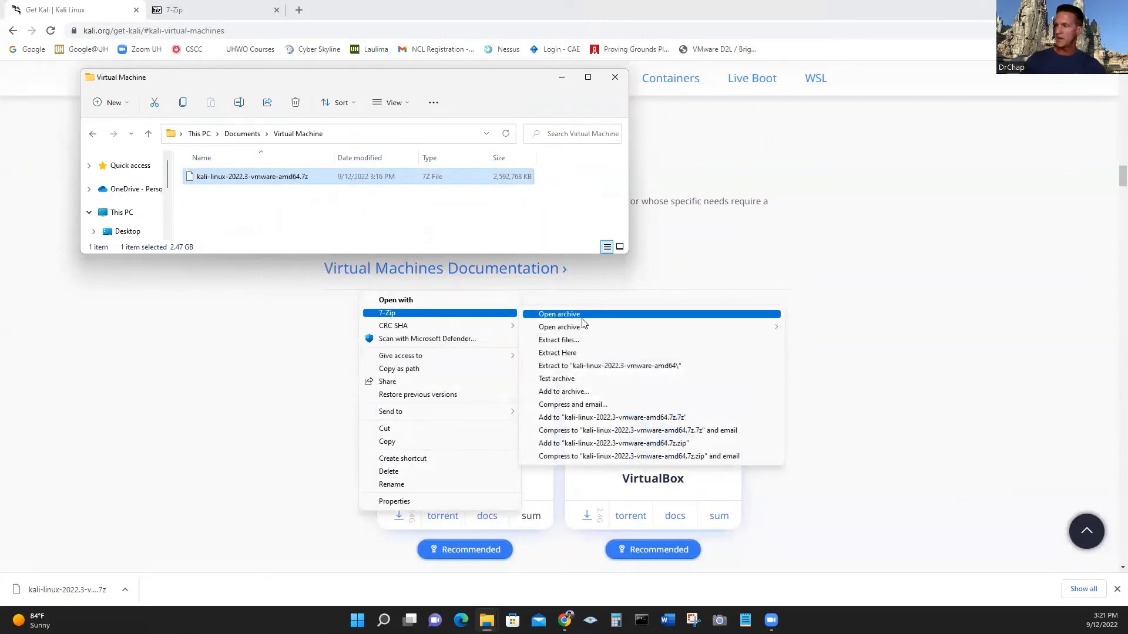
click(605, 366)
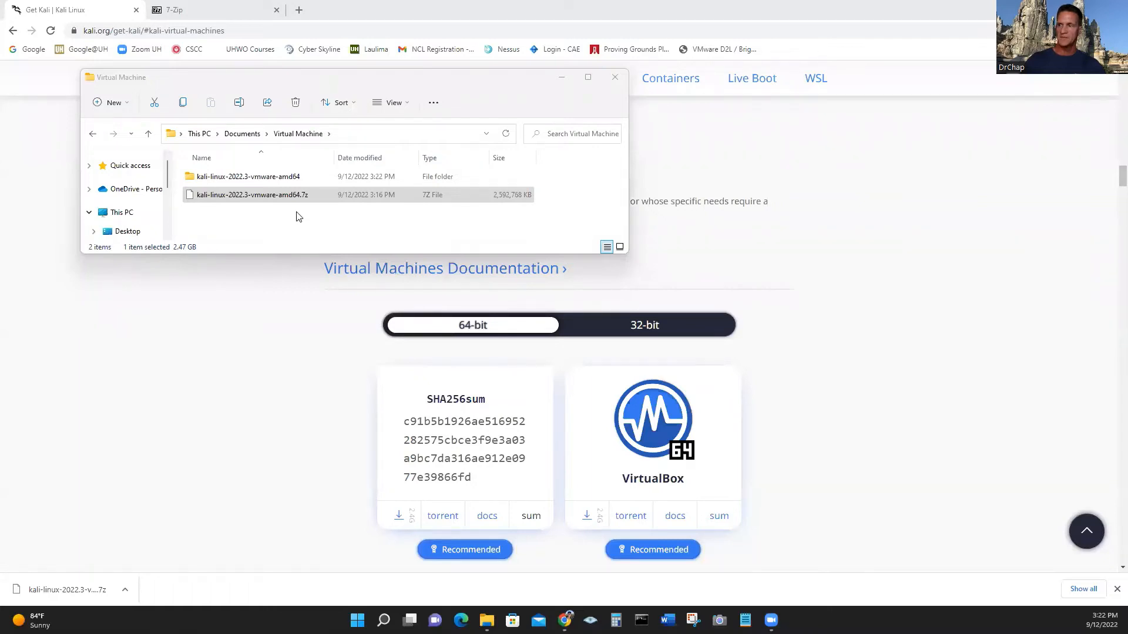
- Open the extracted folder down to its .vmwarevm subfolder and widen the Name column to inspect the full file names
double_click(256, 179)
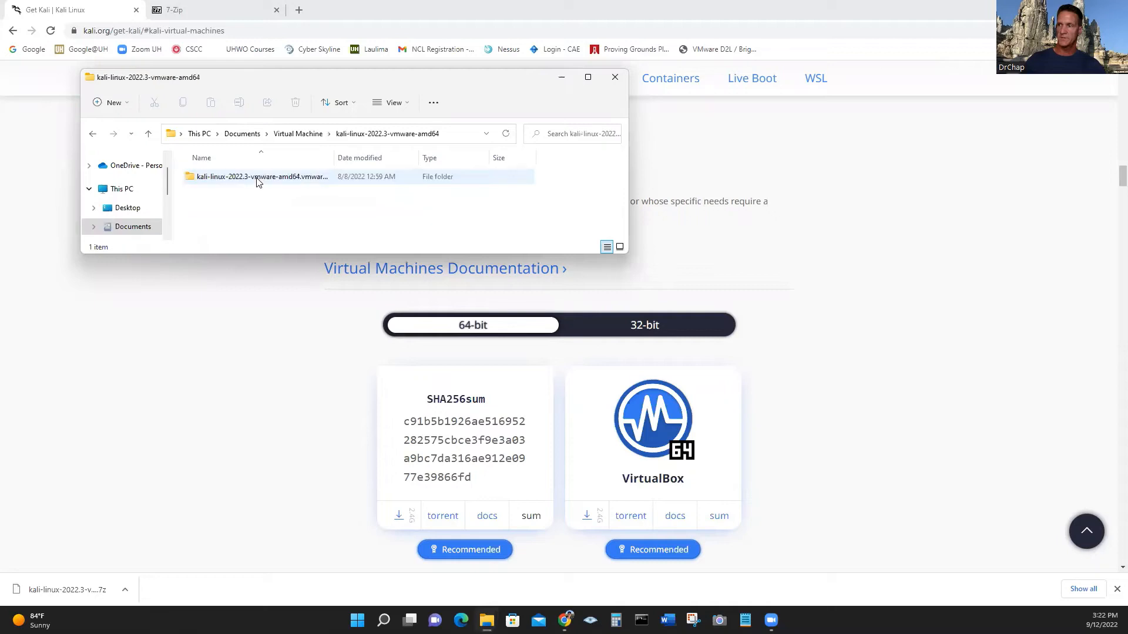
click(296, 182)
double_click(297, 184)
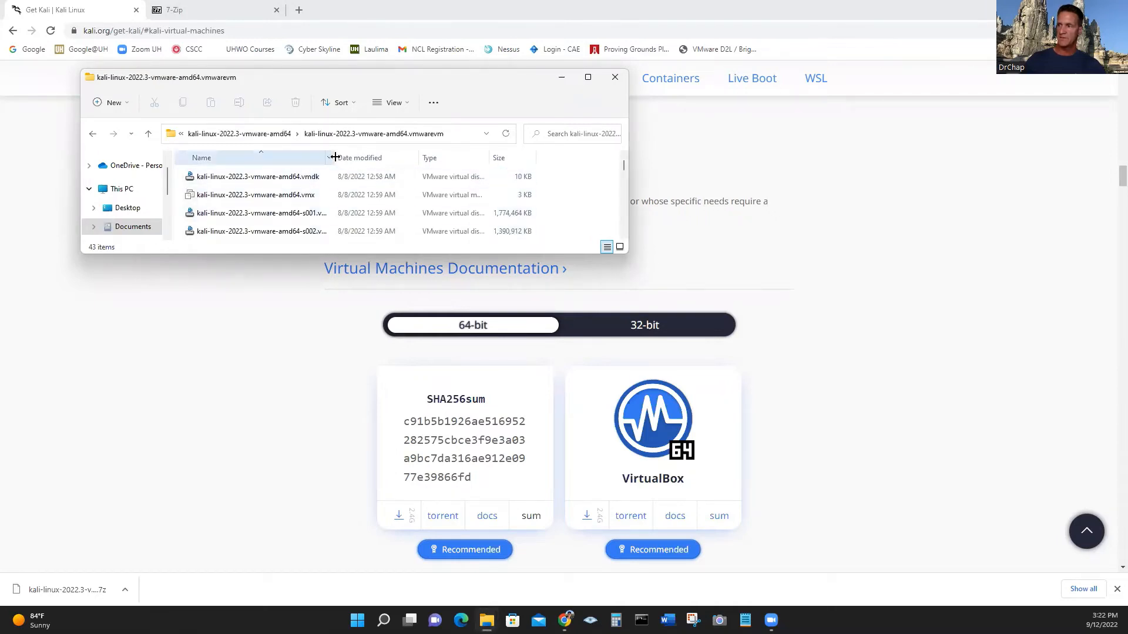
drag(333, 157, 412, 159)
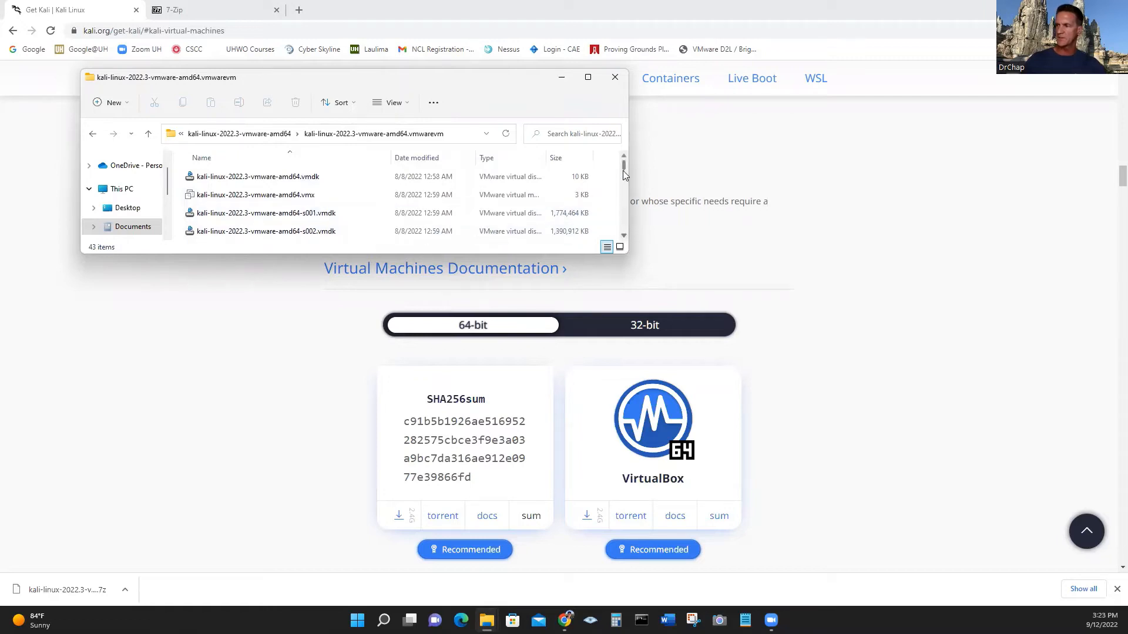
drag(624, 166, 626, 162)
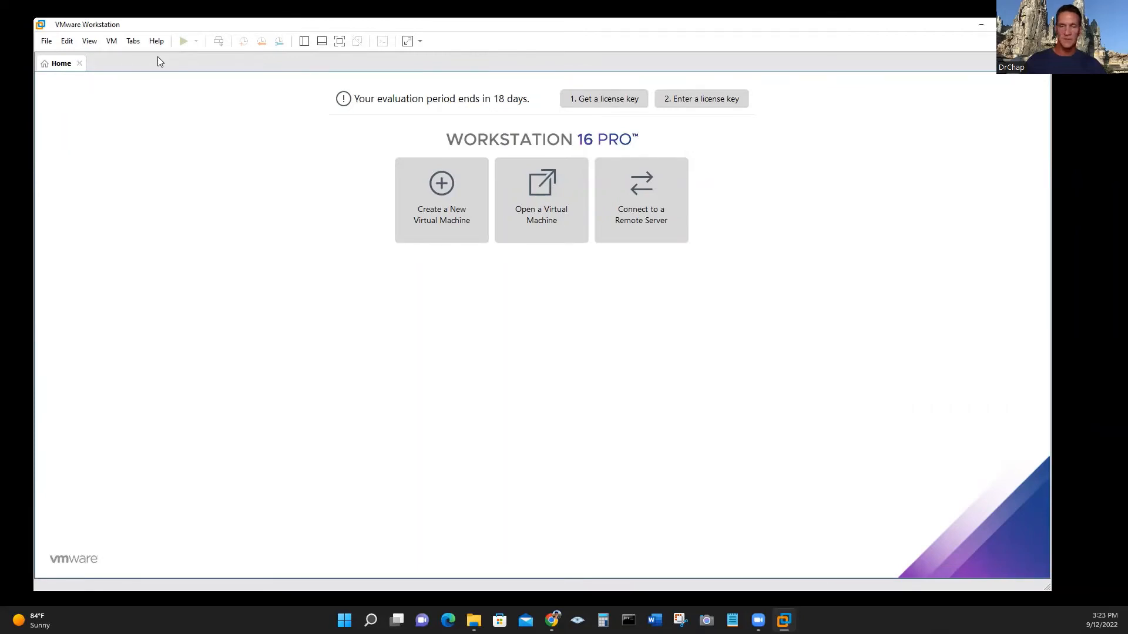
- In VMware Workstation, open the existing virtual machine kali-linux-2022.3-vmware-amd64.vmx from the extracted .vmwarevm folder
click(517, 205)
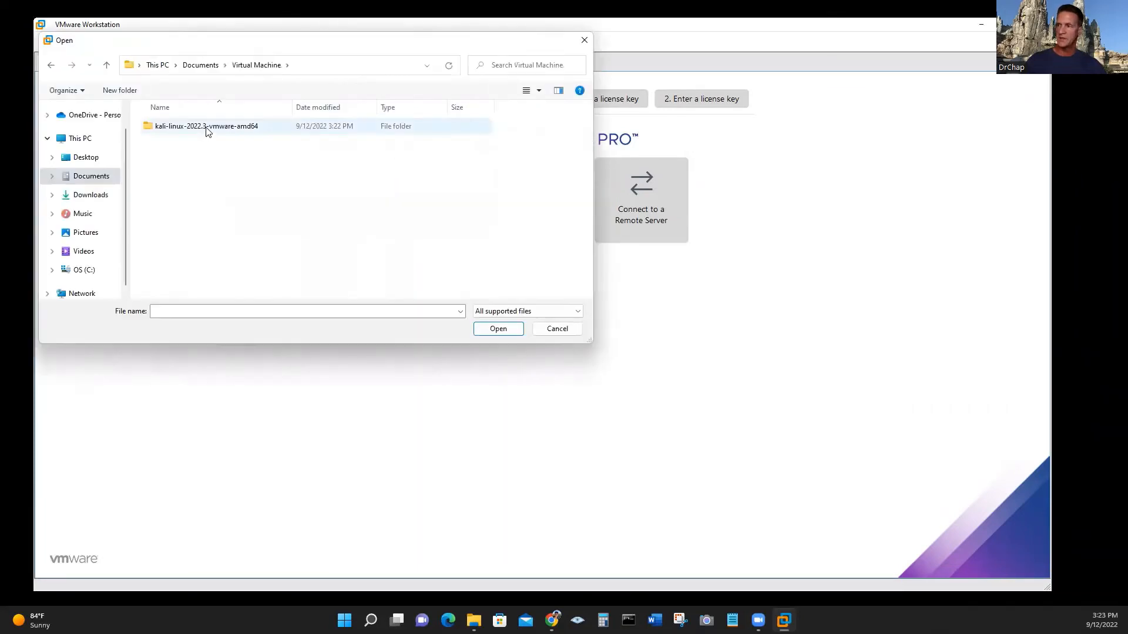
double_click(206, 132)
double_click(211, 132)
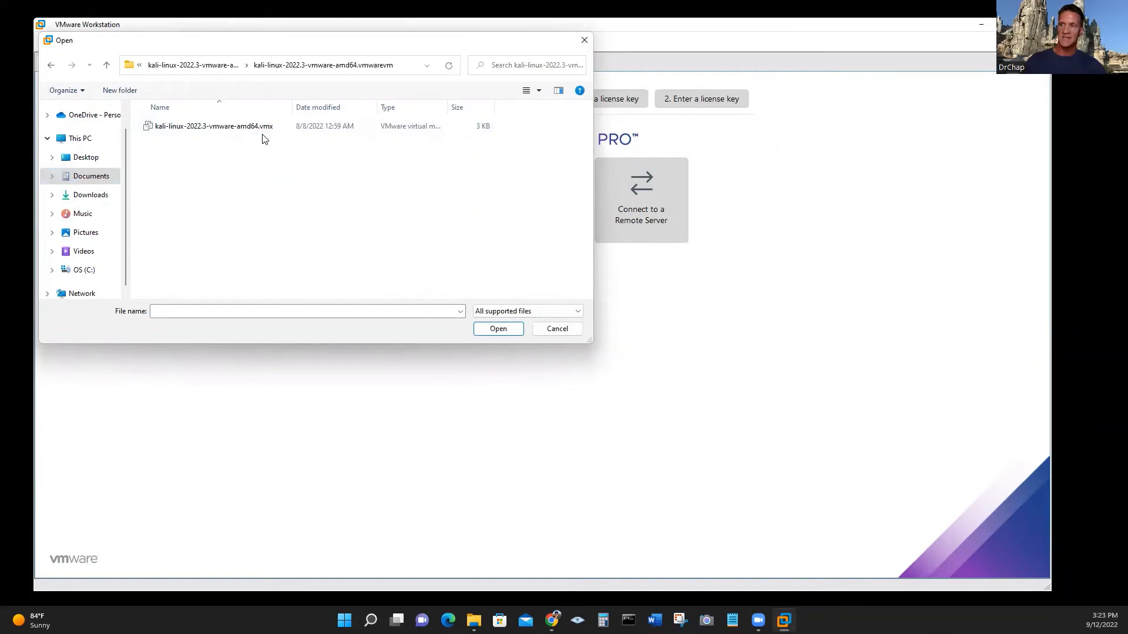
click(227, 132)
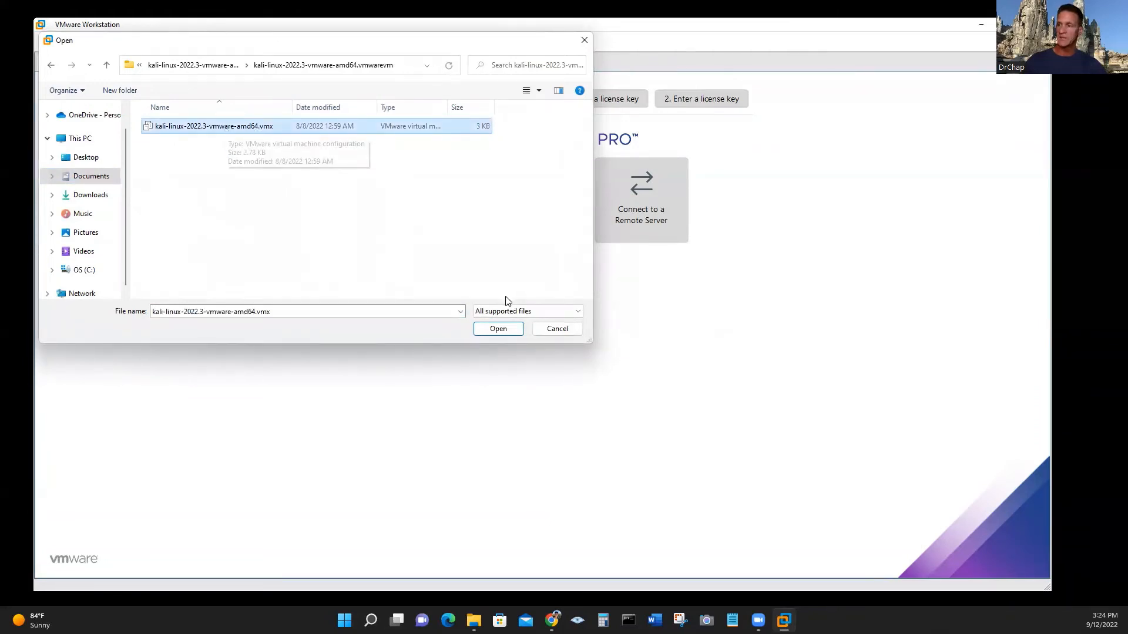
click(505, 329)
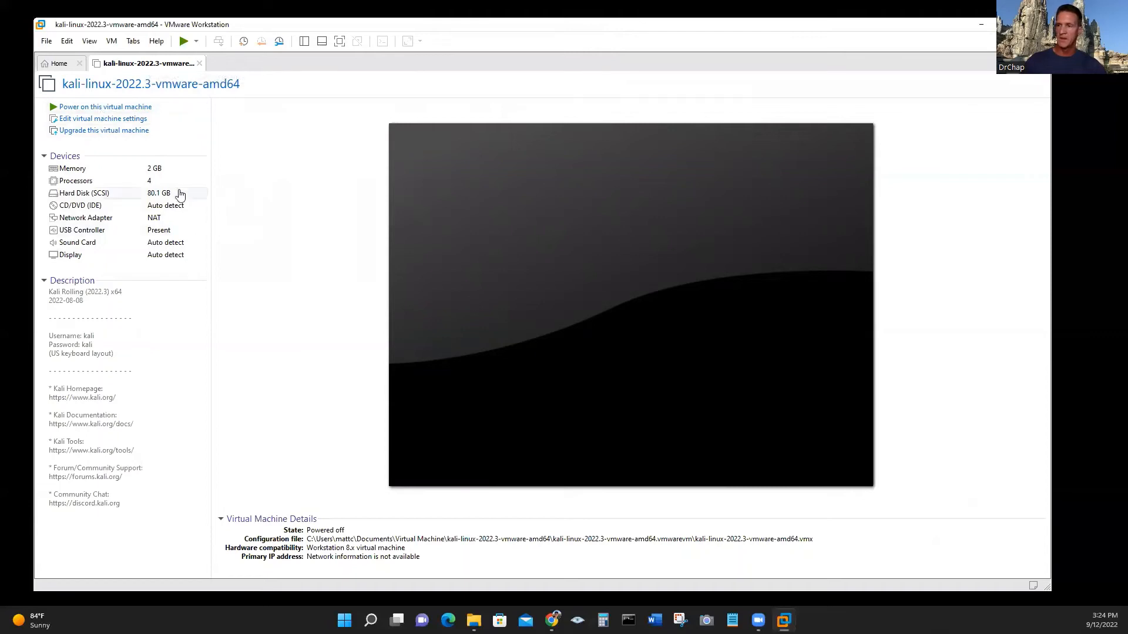
- Set the virtual machine's memory to 8192 MB and apply the hardware settings
double_click(159, 170)
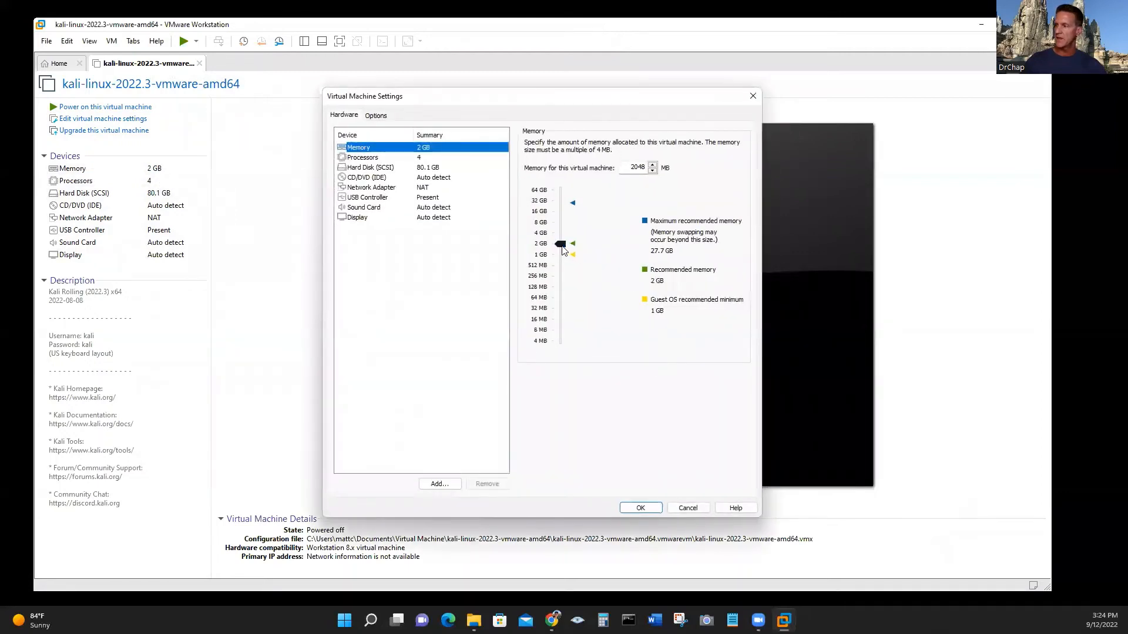
drag(560, 244, 559, 222)
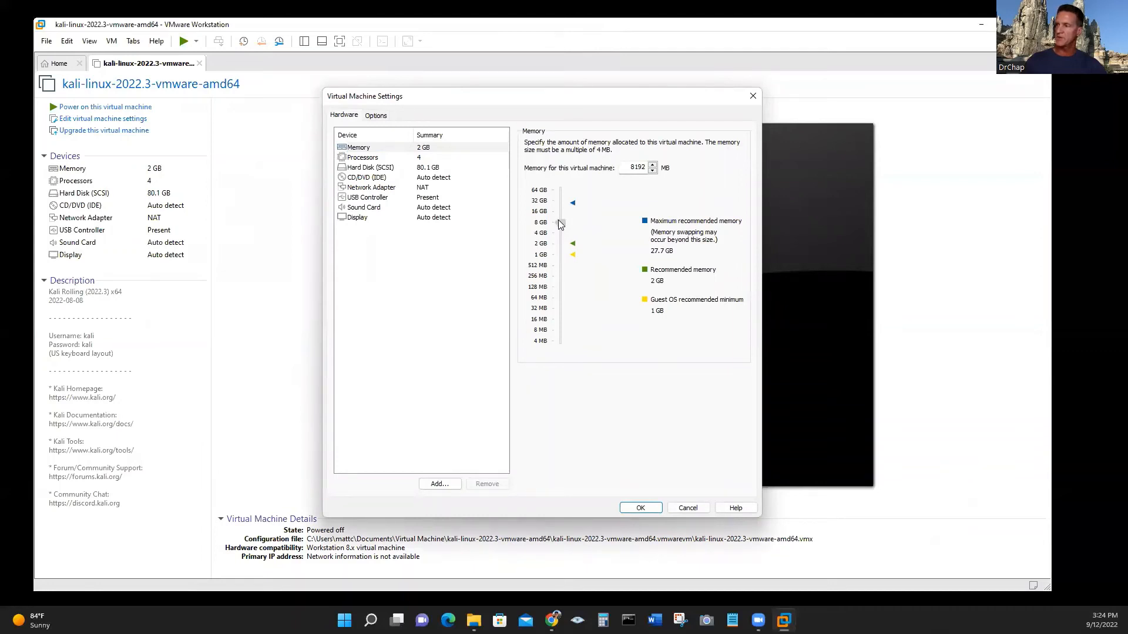
click(641, 508)
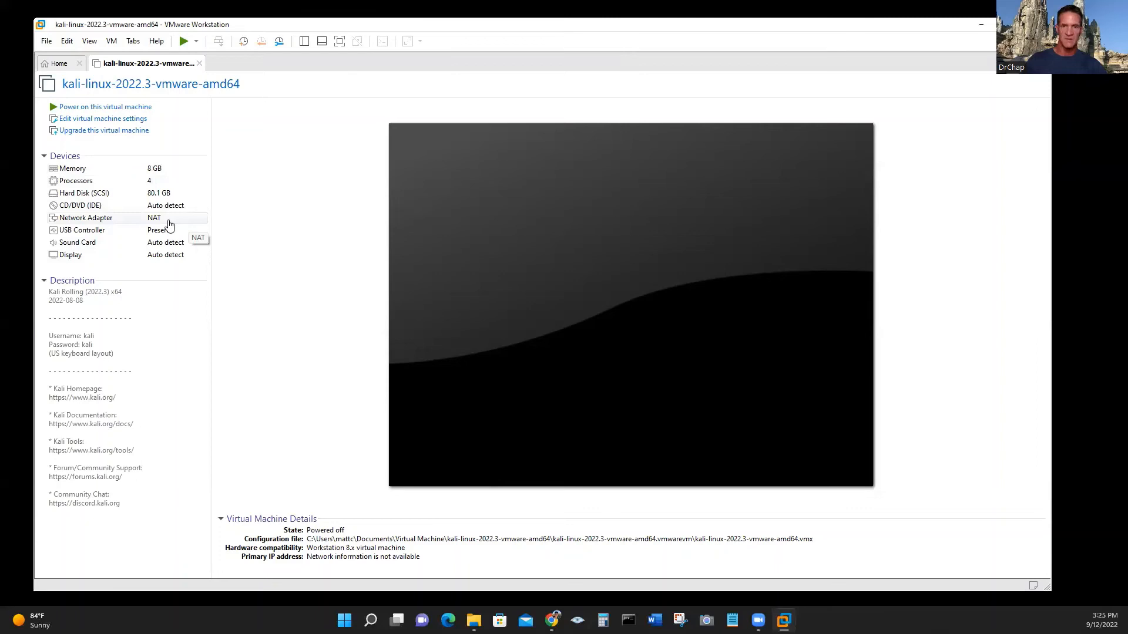
- Power on the Kali virtual machine and log in with the username kali and the account password
click(141, 109)
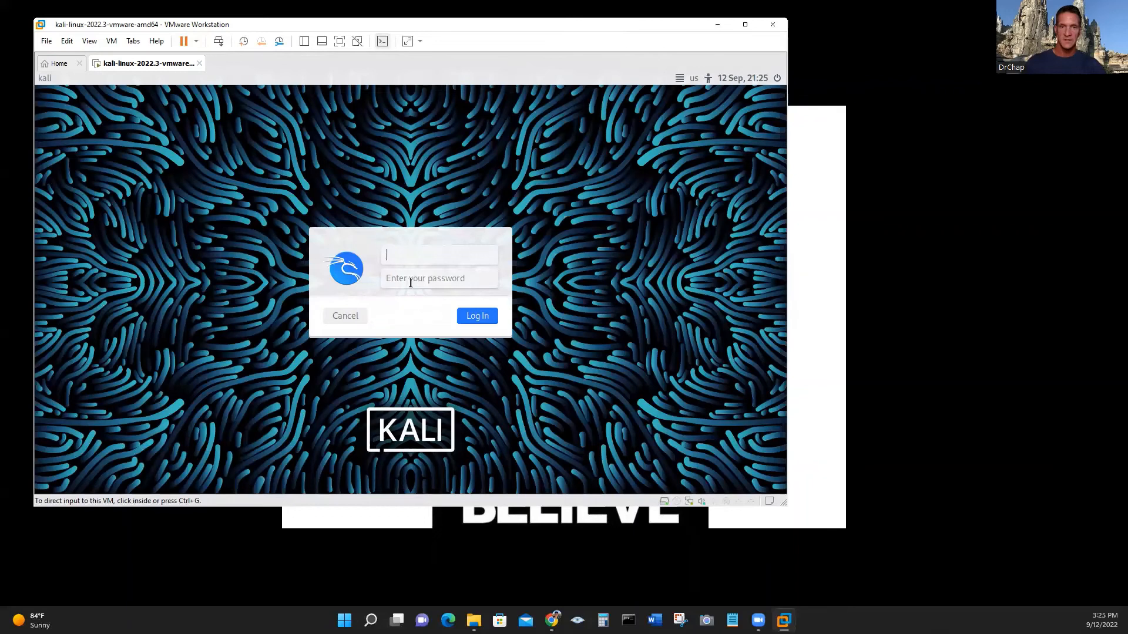
click(404, 253)
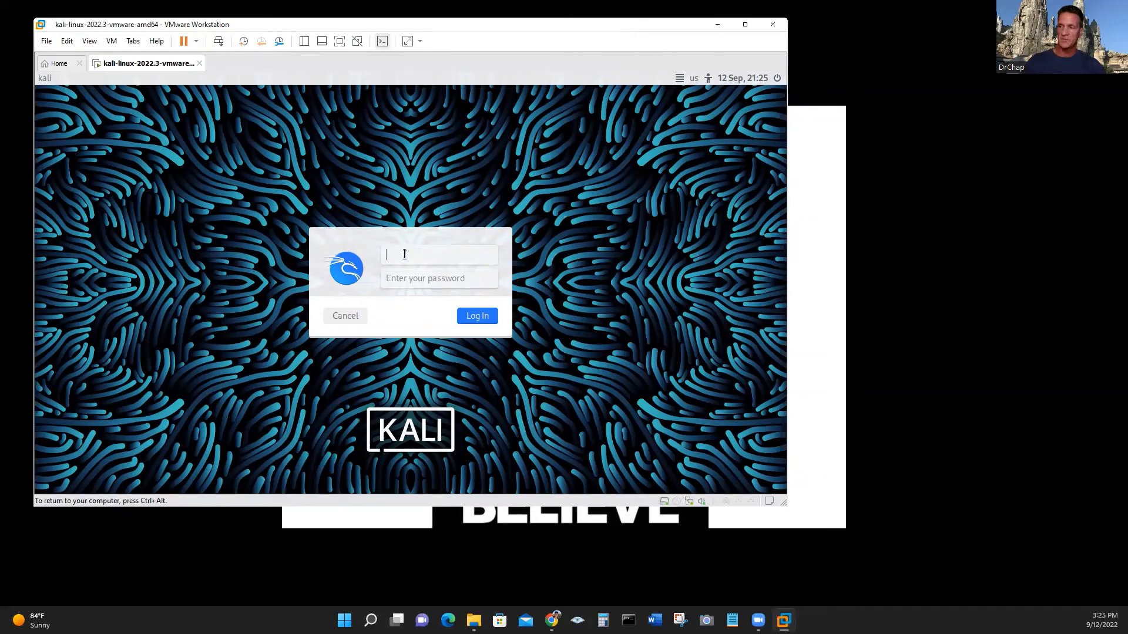
text(kali)
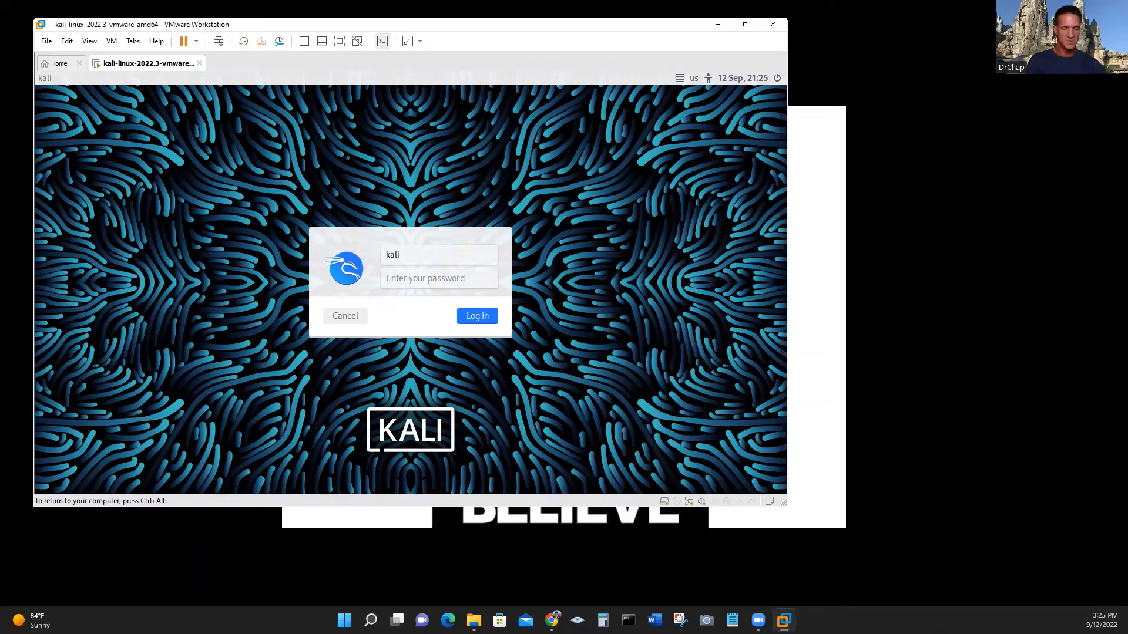
key(Return)
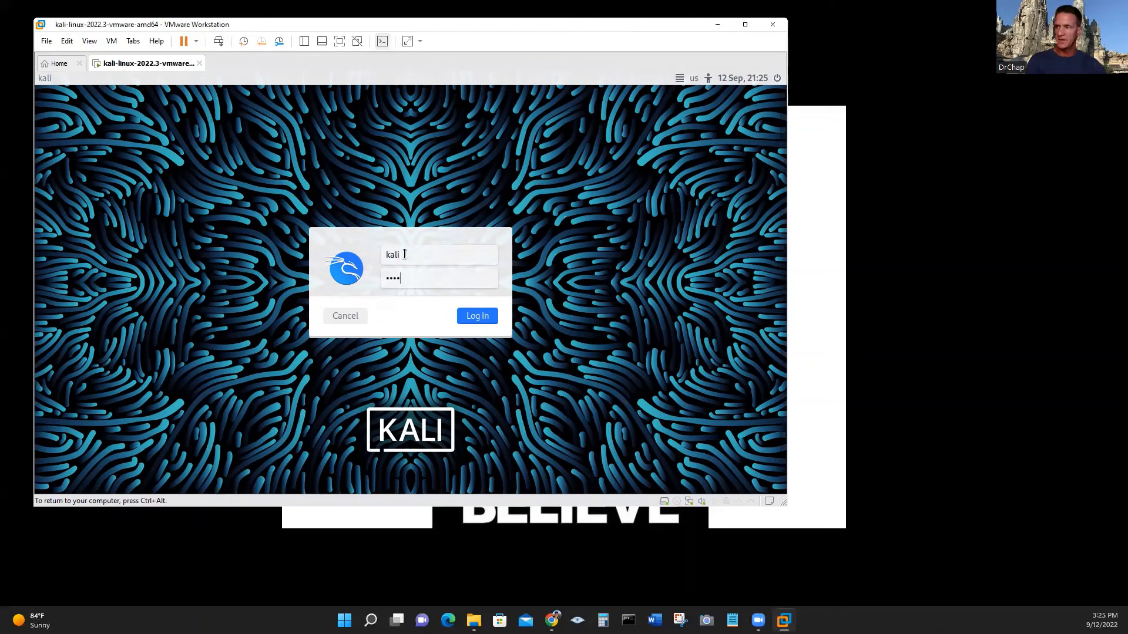
key(Return)
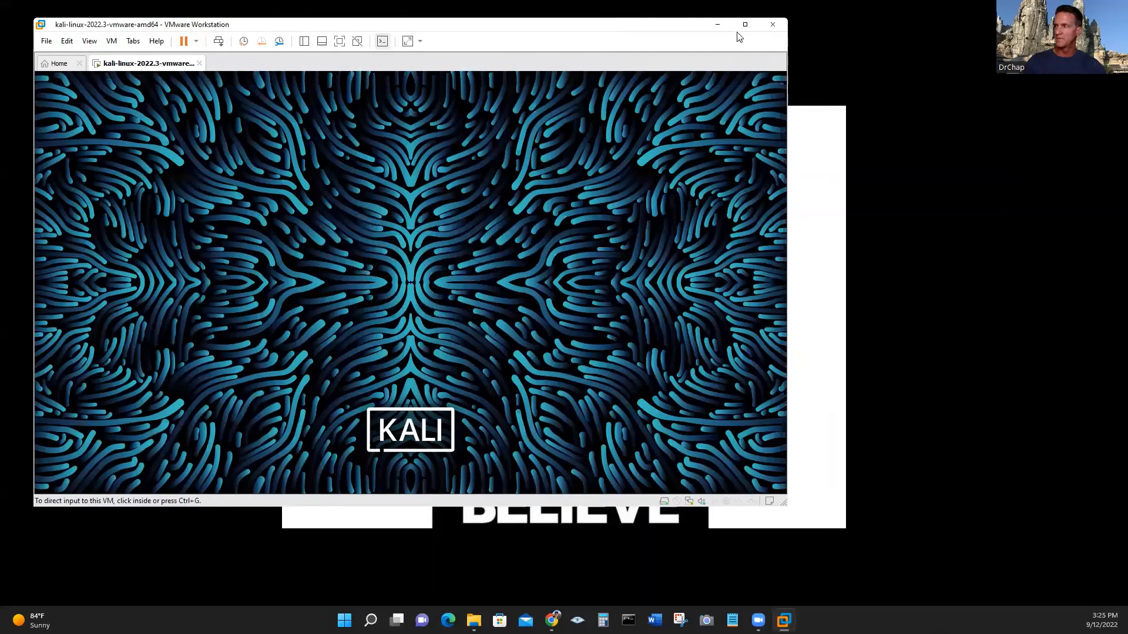
- Maximize the VMware Workstation window so the Kali desktop fills the screen
drag(636, 29, 708, 26)
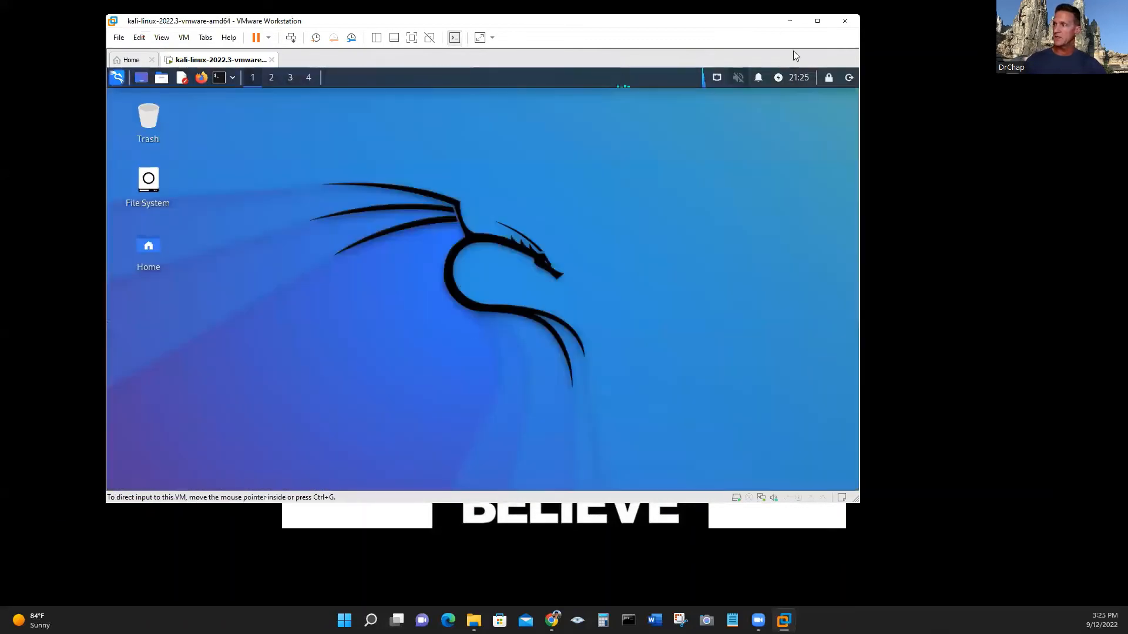
click(817, 20)
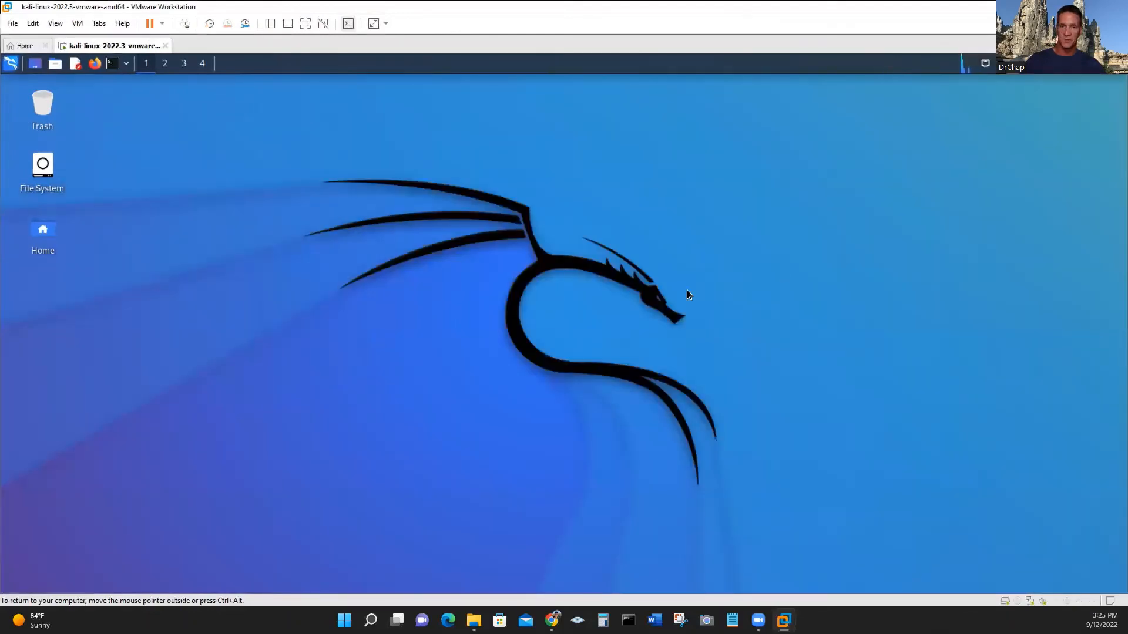
- Look over the view options for the guest display and Kali's applications list, leaving both unchanged
click(56, 23)
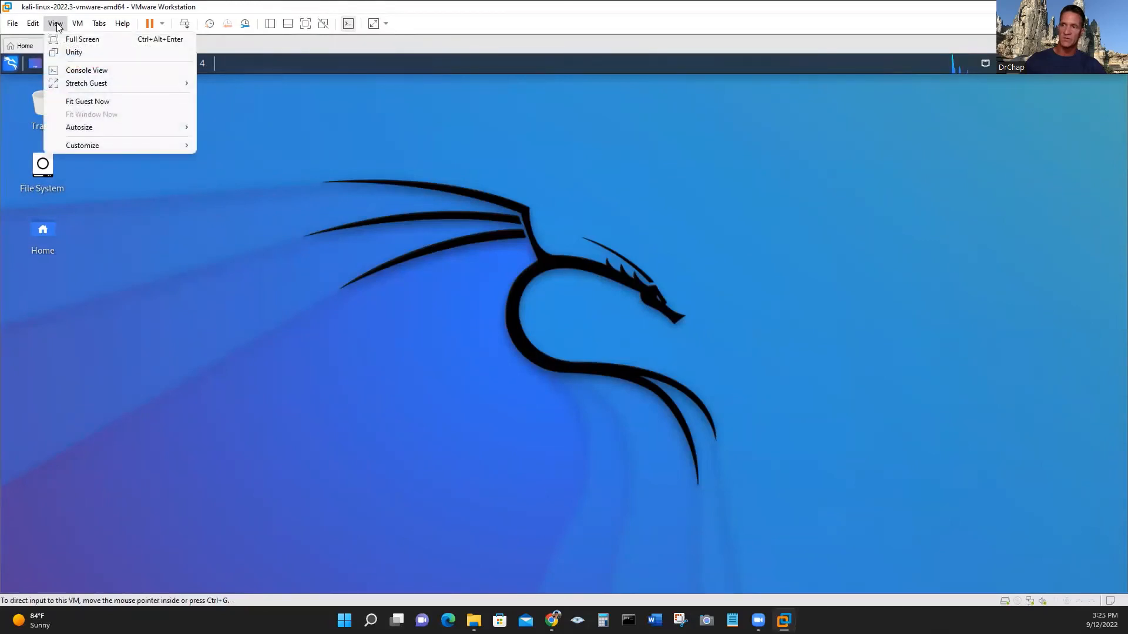
mouse_move(80, 84)
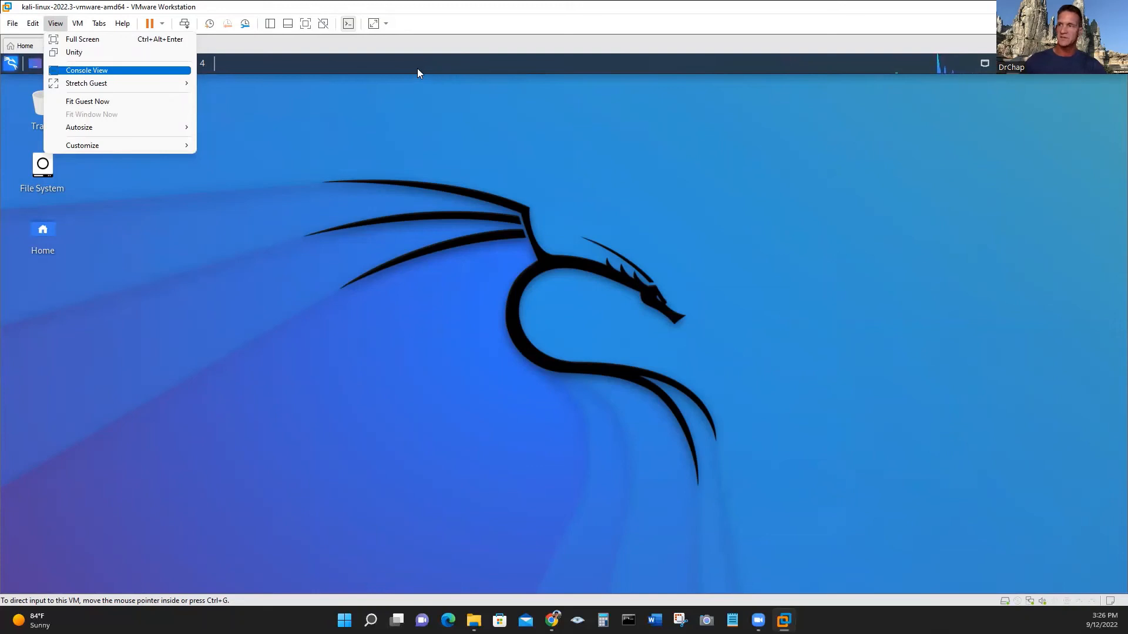
click(302, 106)
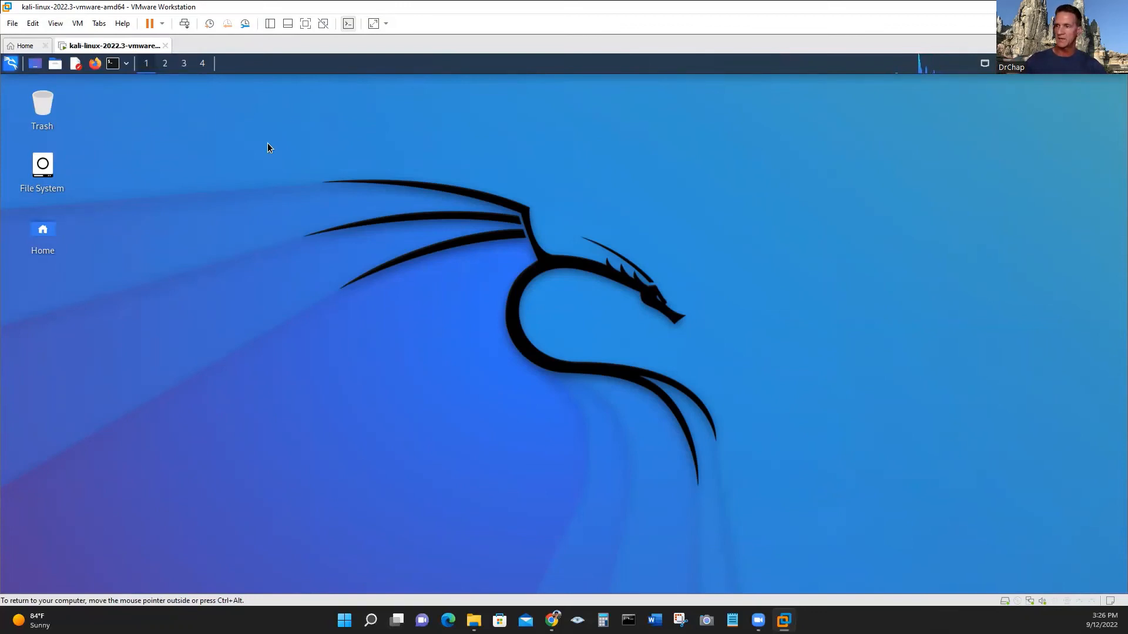
click(12, 69)
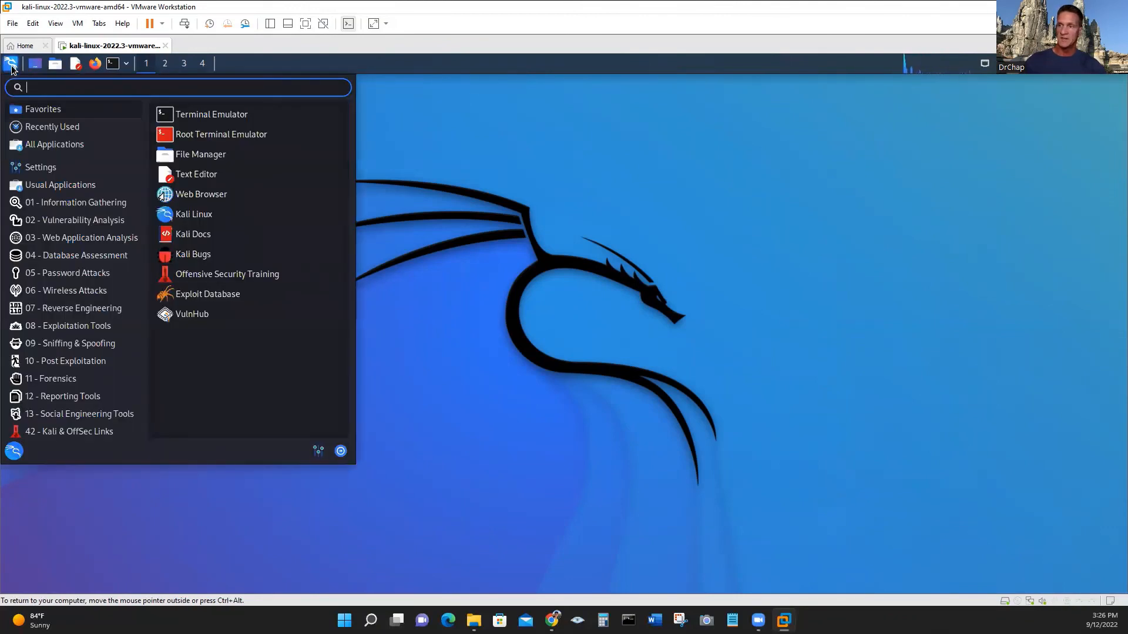
click(12, 69)
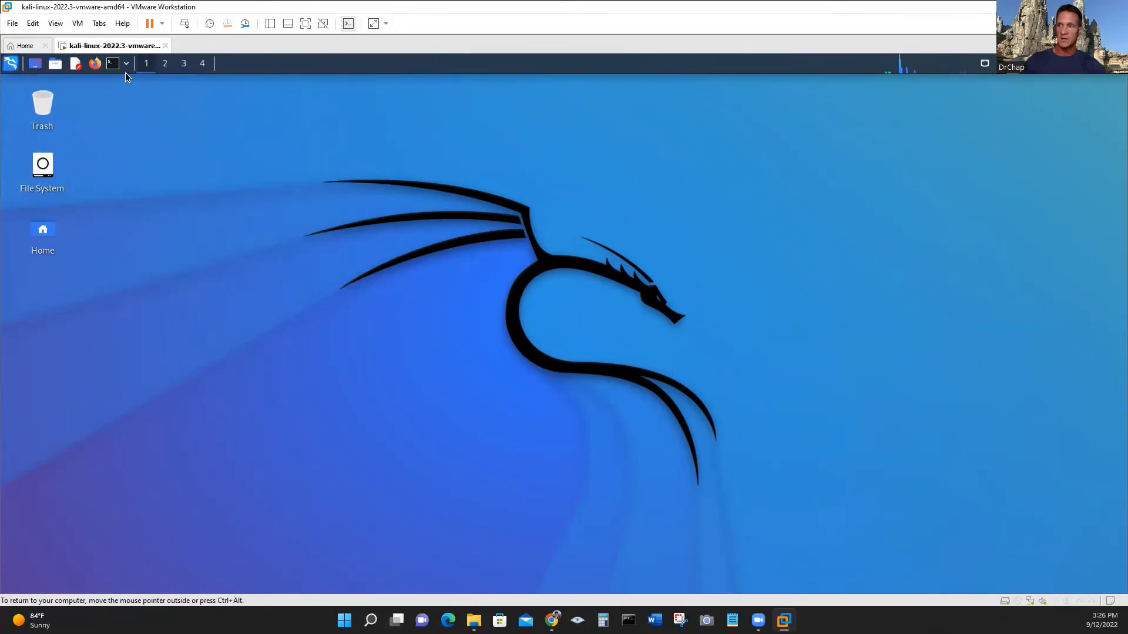
click(95, 66)
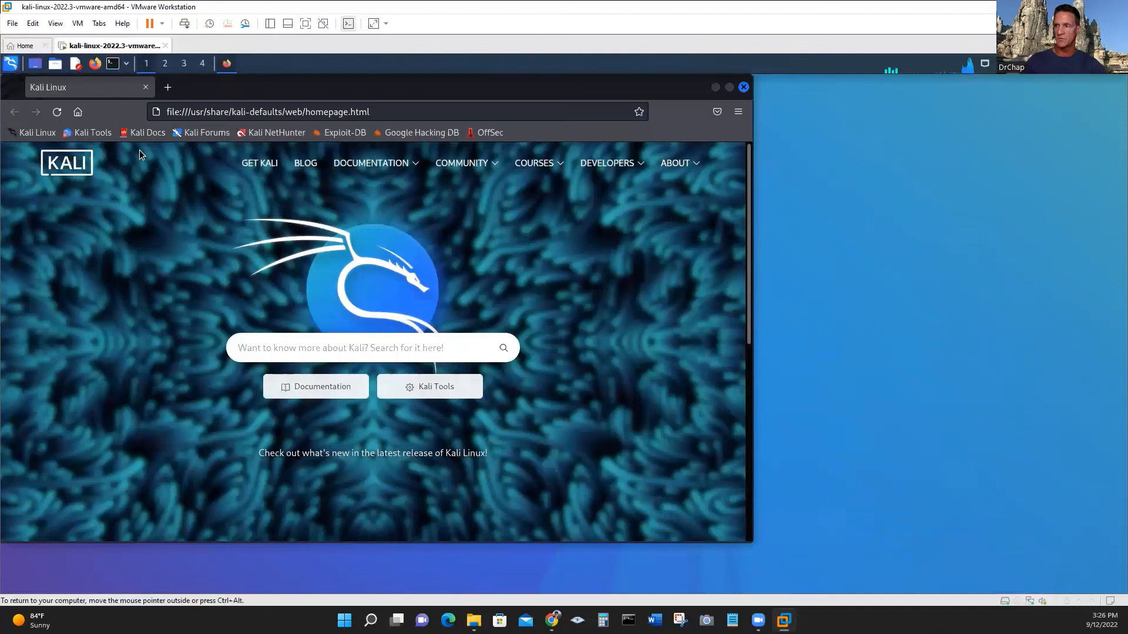
click(327, 112)
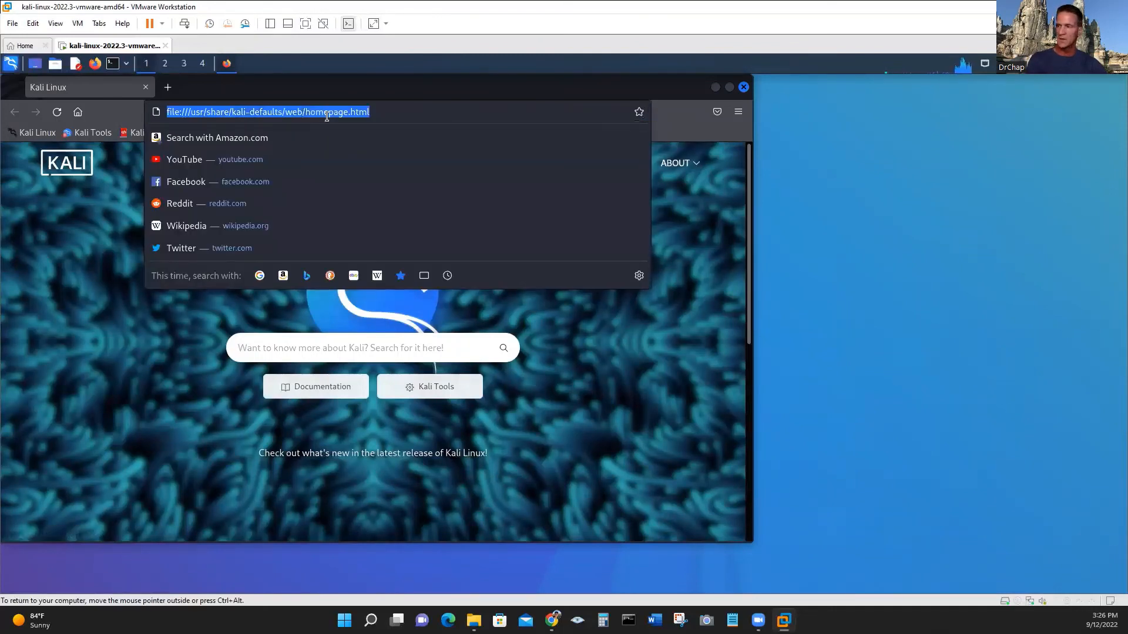
text(ww.google.com)
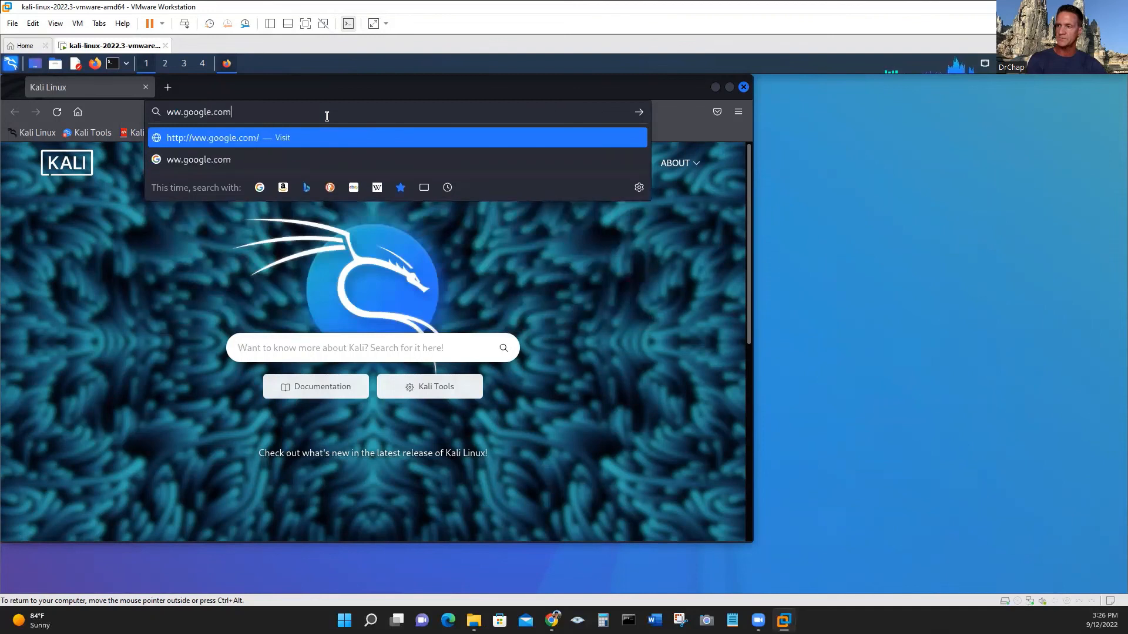
key(Return)
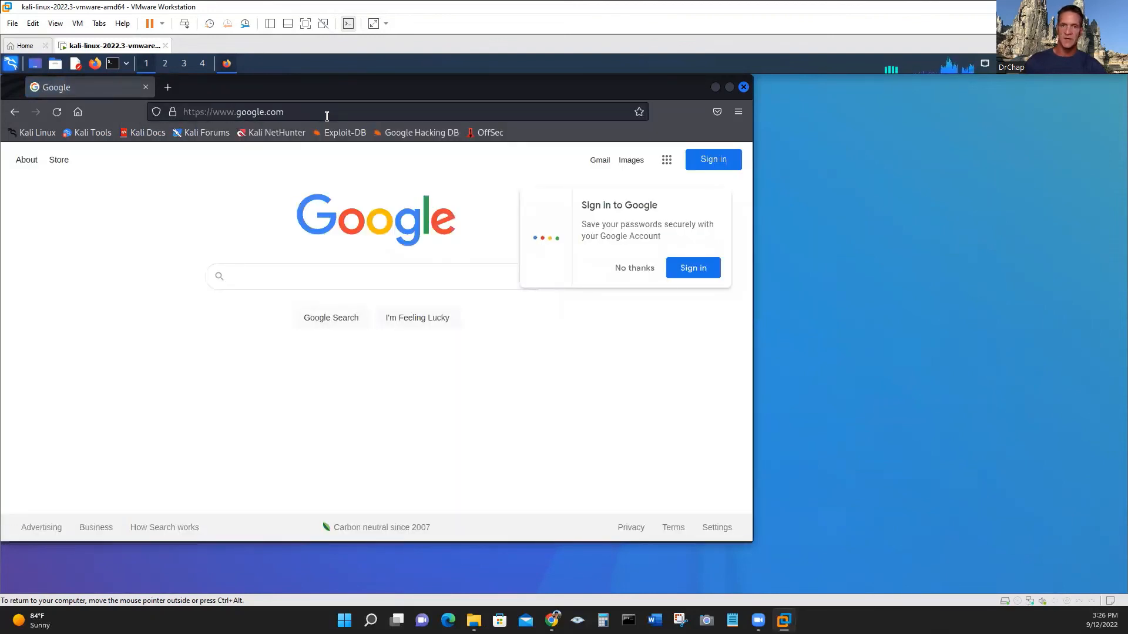
click(742, 88)
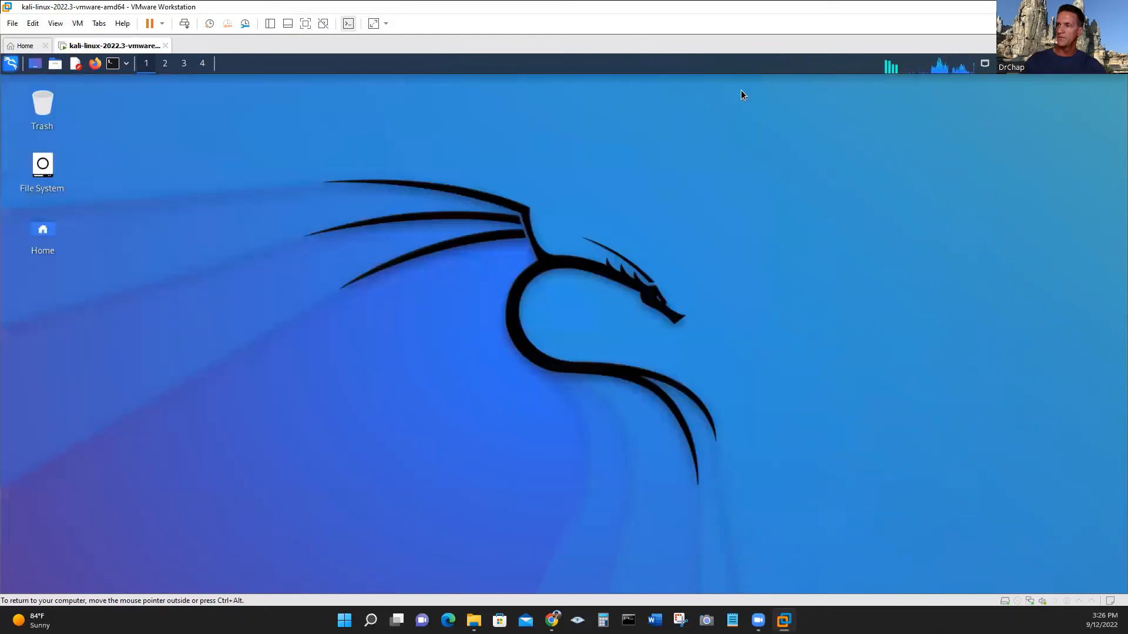
- View Kali's applications list again, open a terminal to check that it accepts input, and close it
click(10, 65)
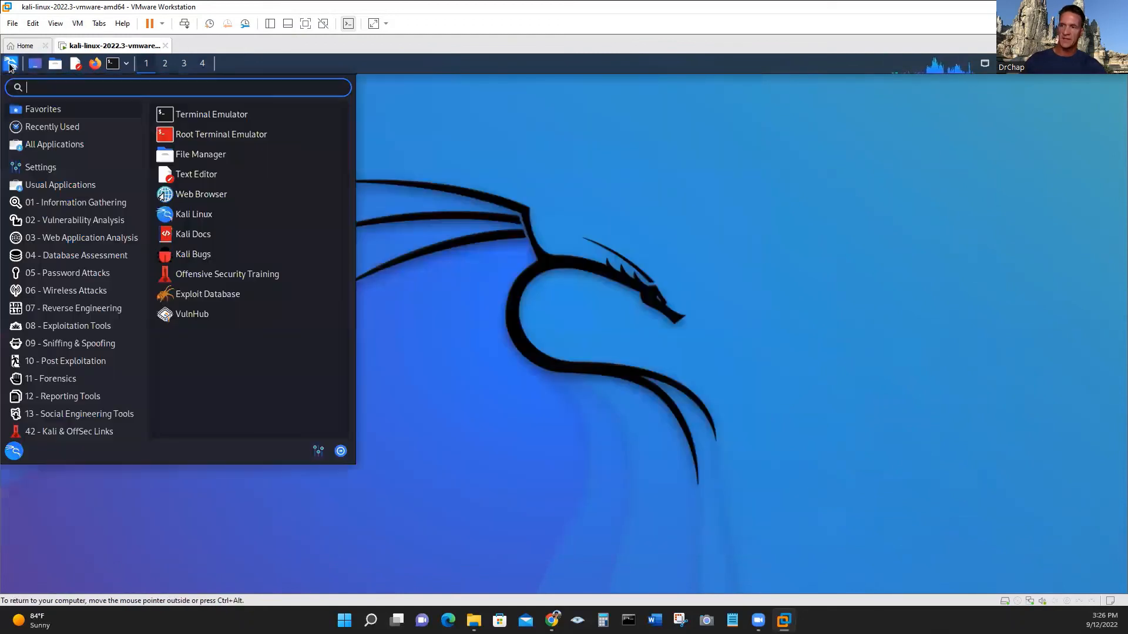
click(10, 64)
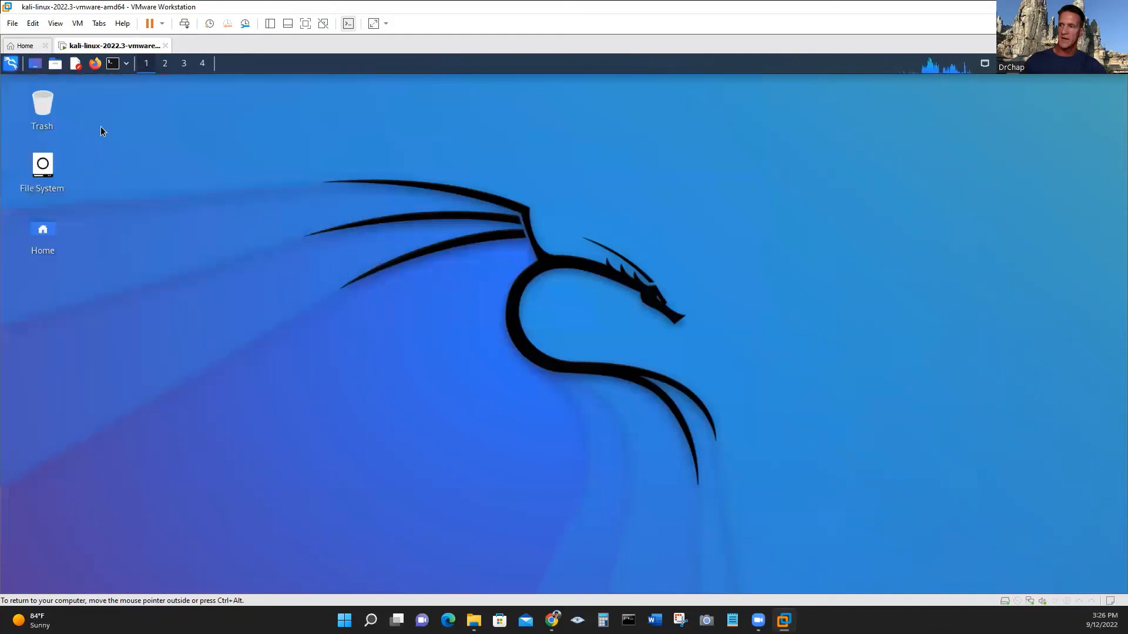
click(113, 65)
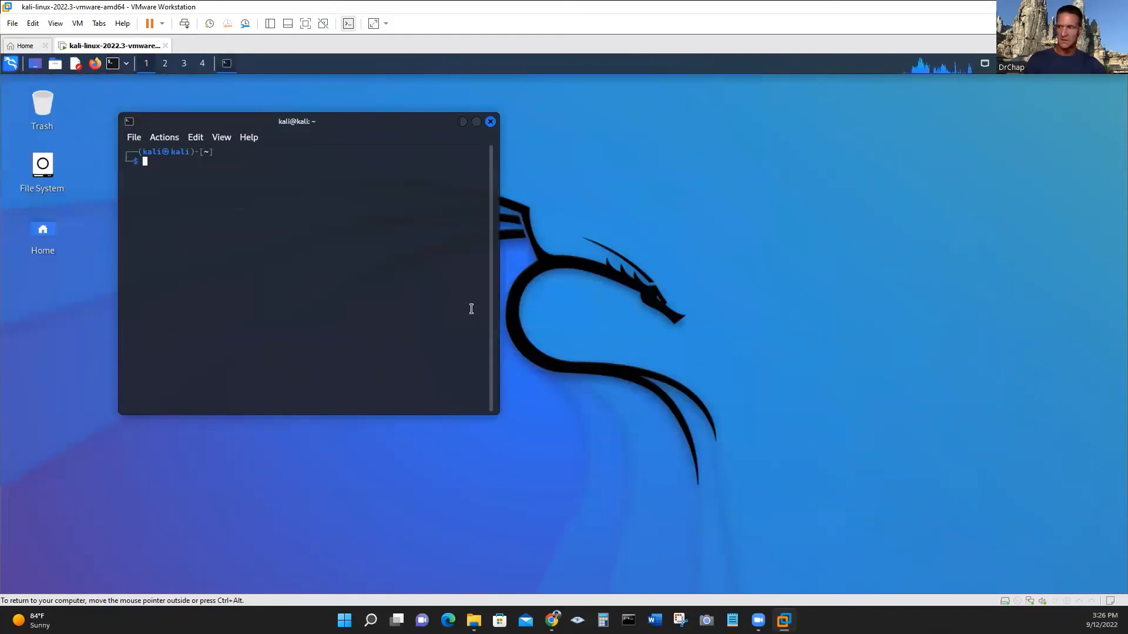
text(~~~~)
key(BackSpace)
key(BackSpace)
key(BackSpace)
key(BackSpace)
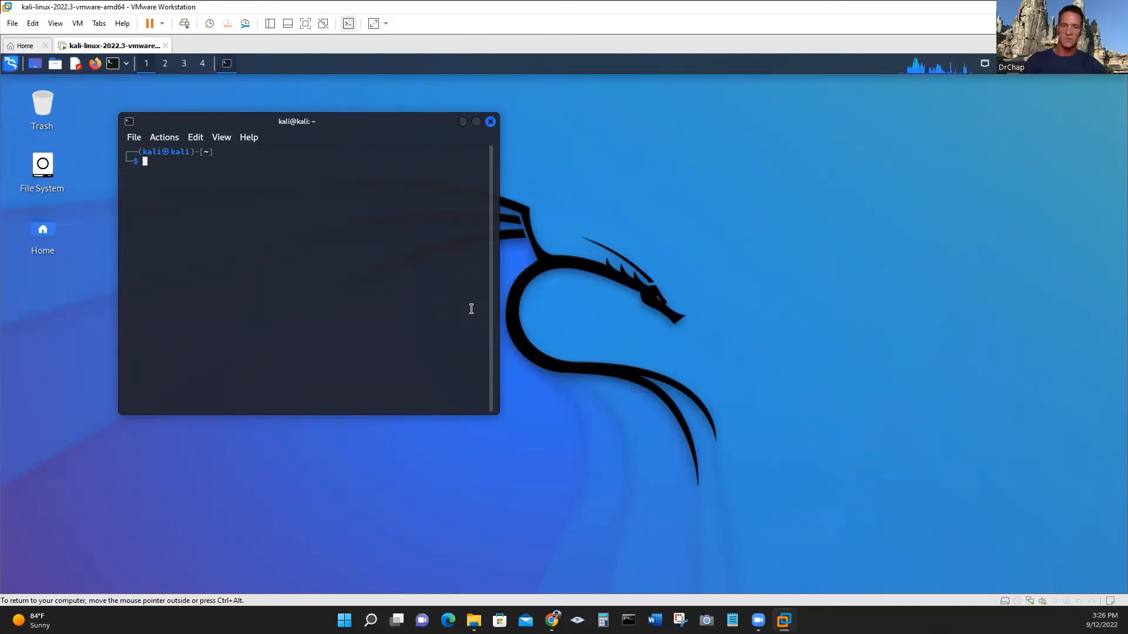
click(491, 122)
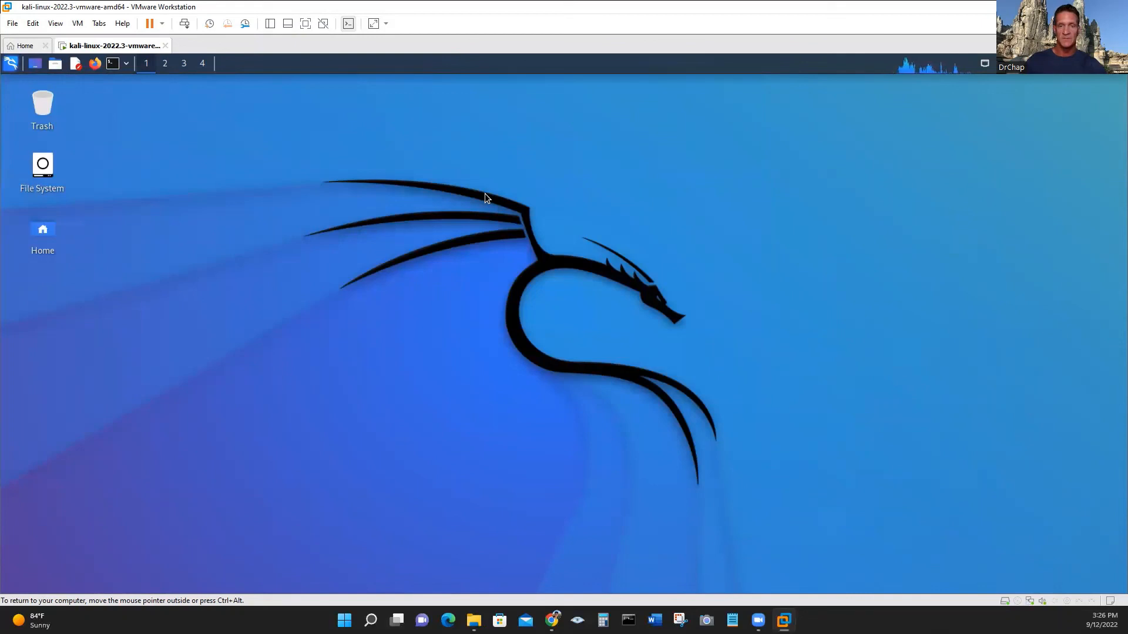